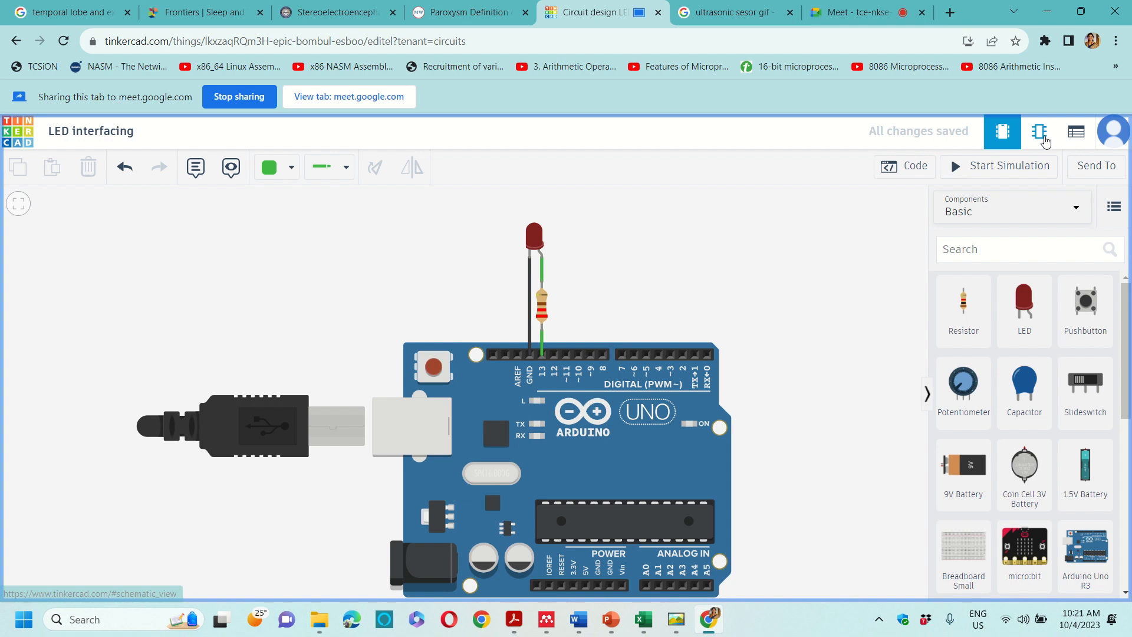
Examine the schematic view of the LED interfacing circuit, including the LED, resistor and Arduino connections
left_click(1044, 140)
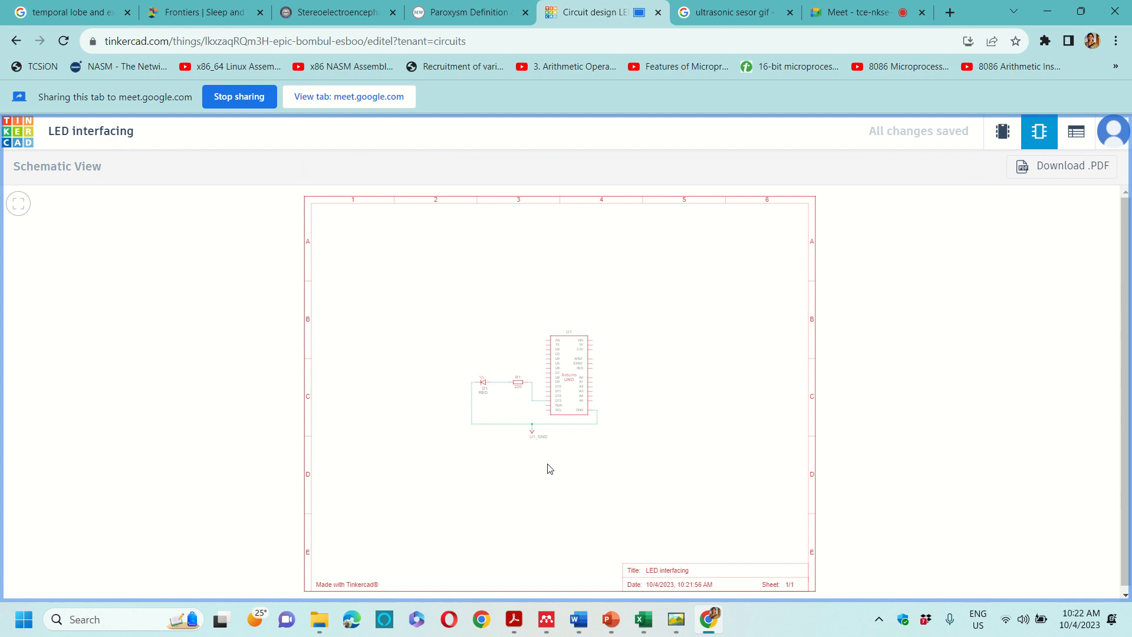
scroll(549, 468, "down", 3)
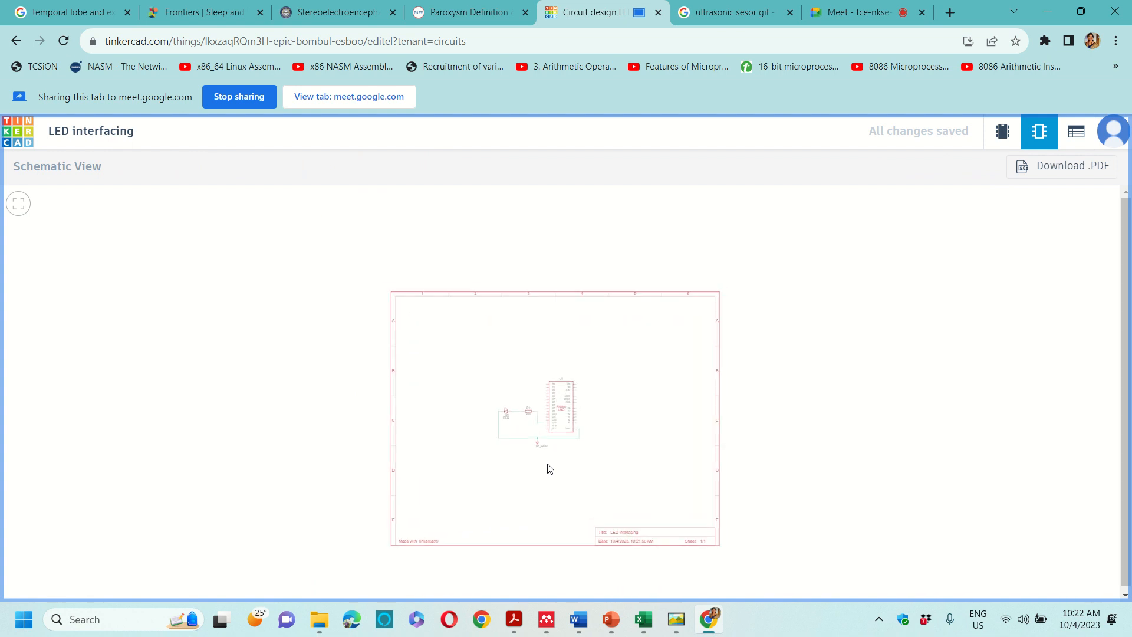
scroll(550, 468, "up", 5)
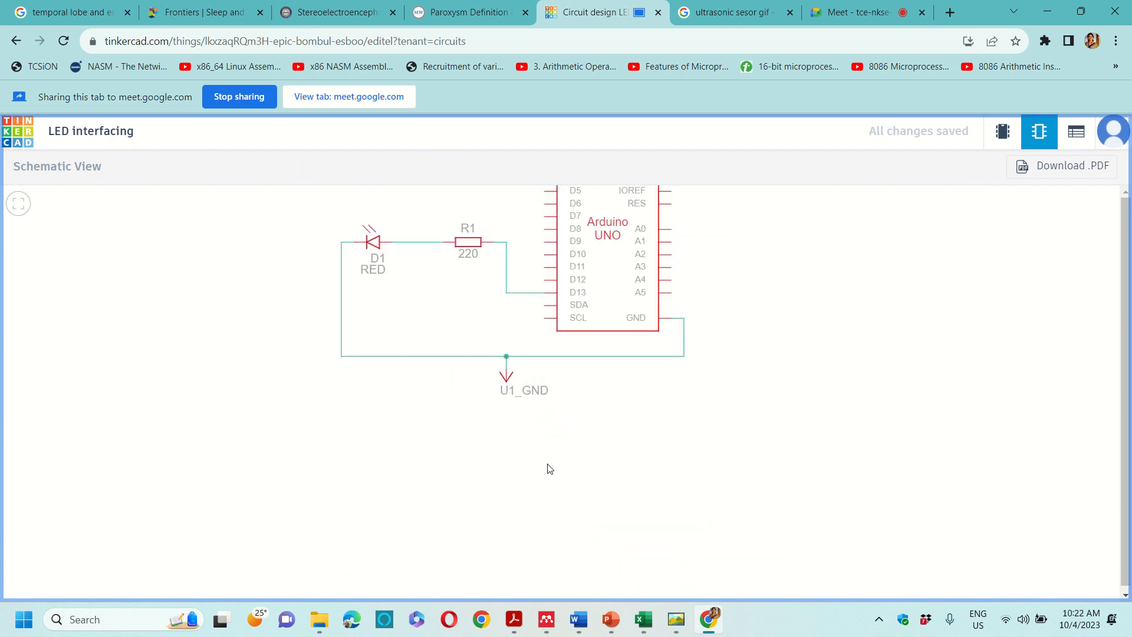
scroll(550, 469, "down", 4)
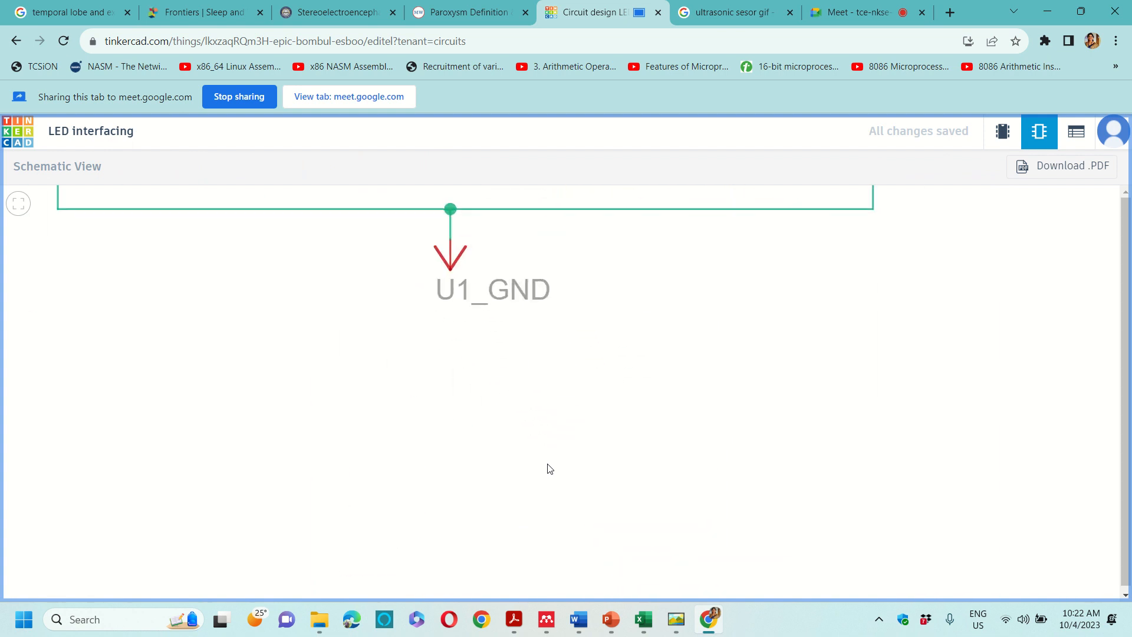
scroll(549, 469, "down", 3)
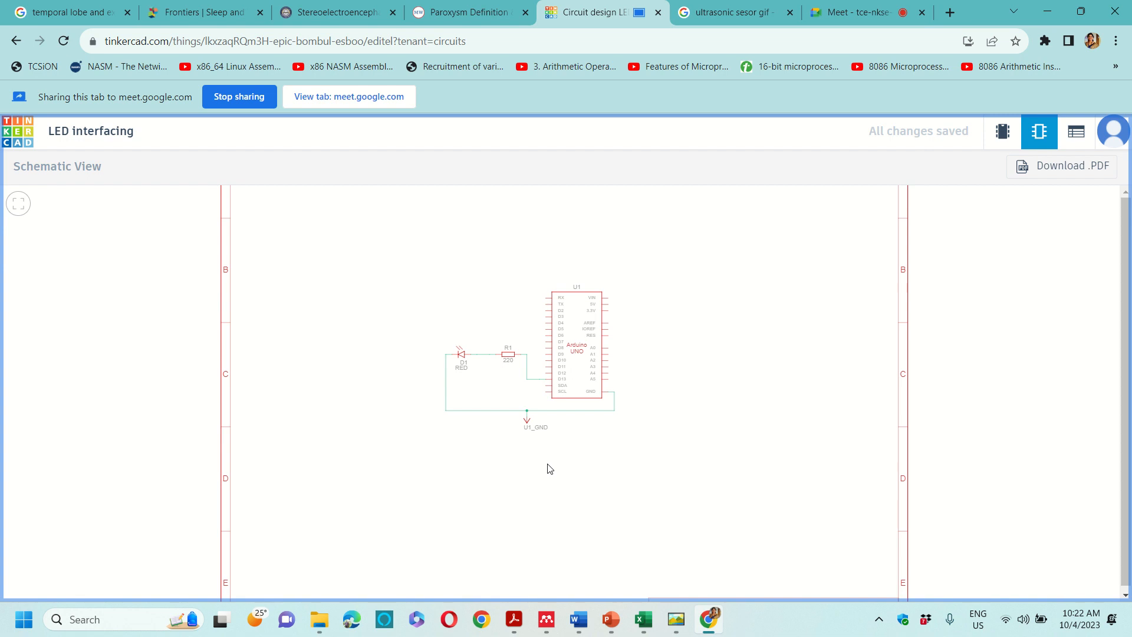
Review the circuit's component list and compare it with the schematic, ending back on the circuit view
left_click(1072, 138)
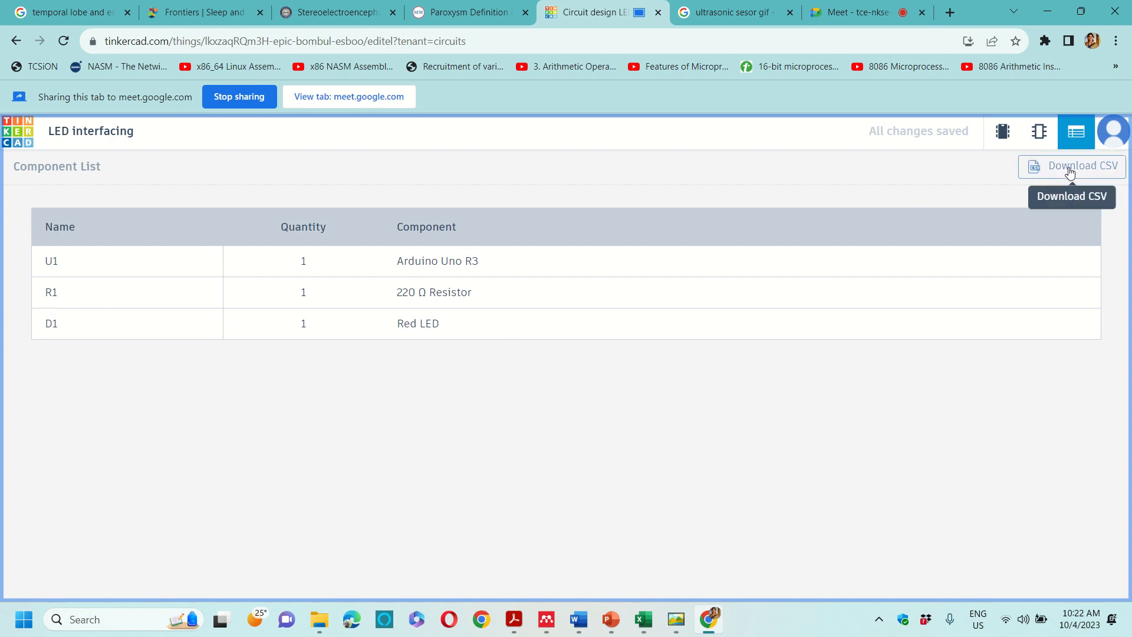
left_click(1002, 131)
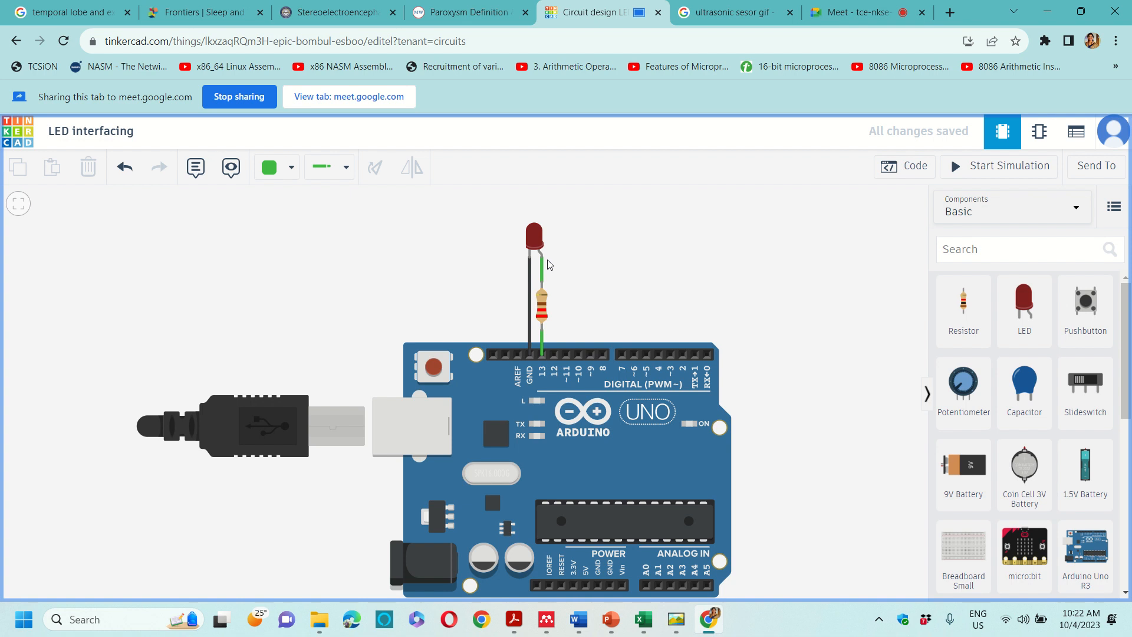
left_click(1035, 143)
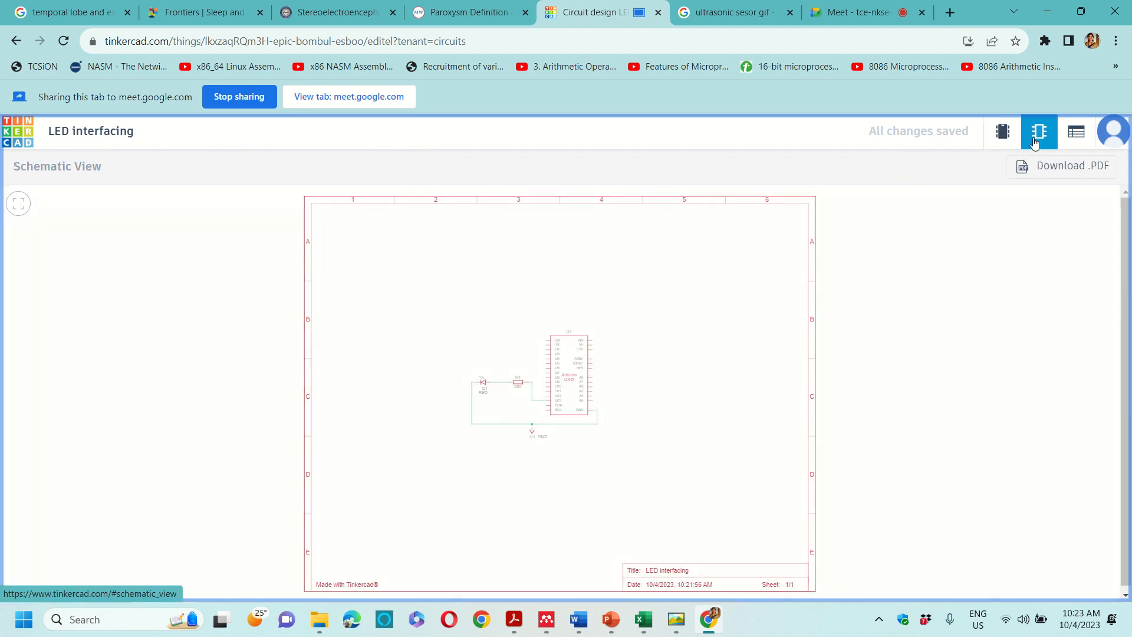
left_click(1072, 131)
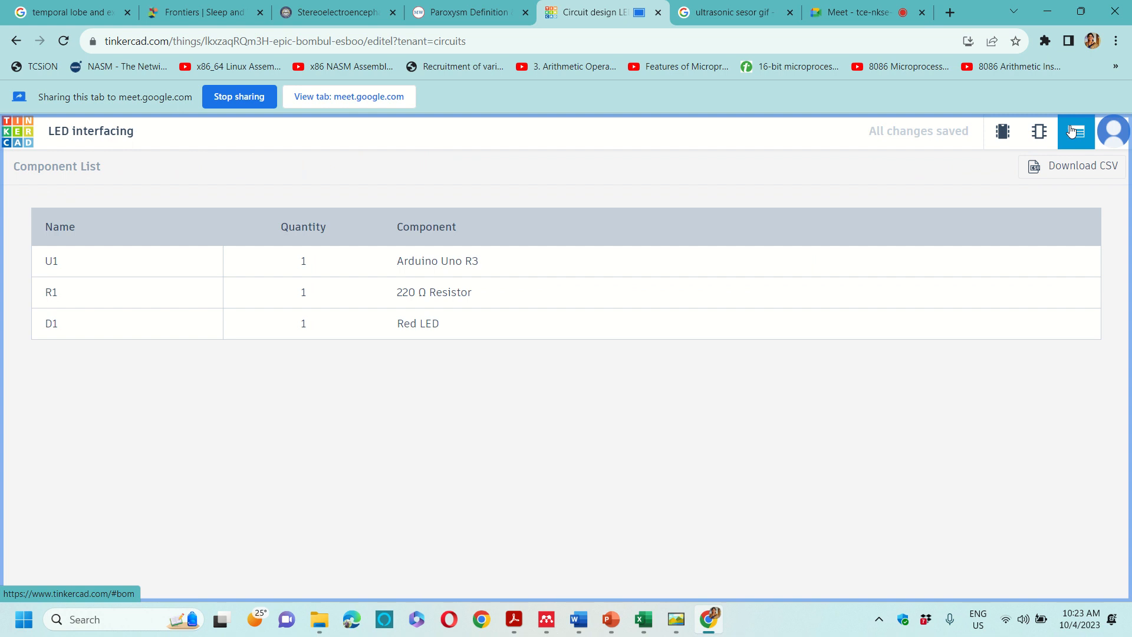
left_click(1038, 135)
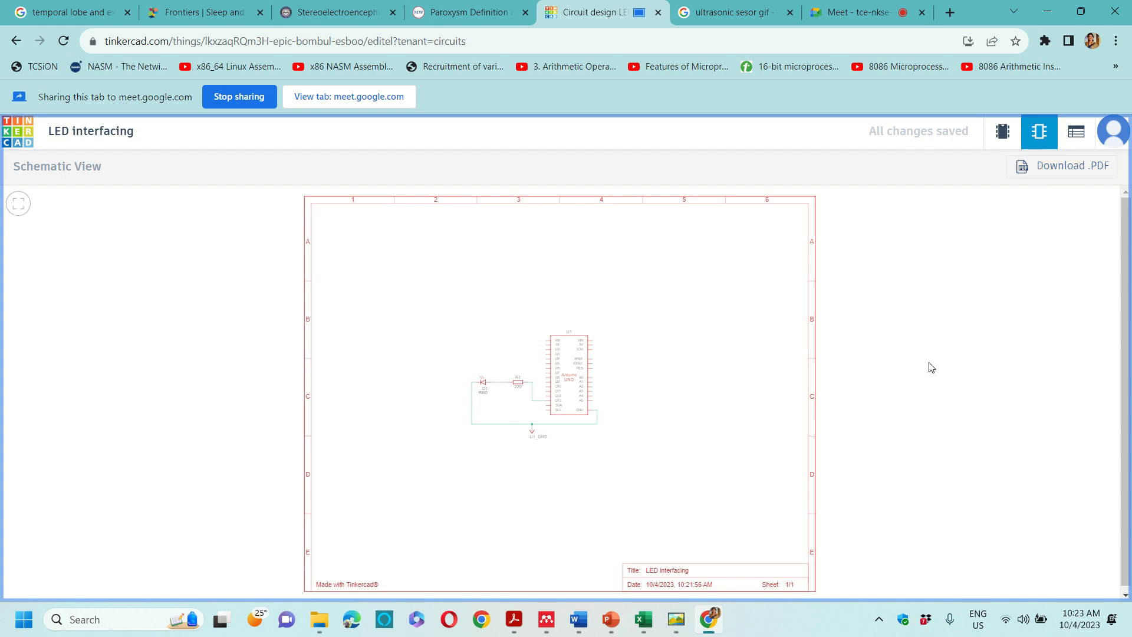
left_click(1006, 126)
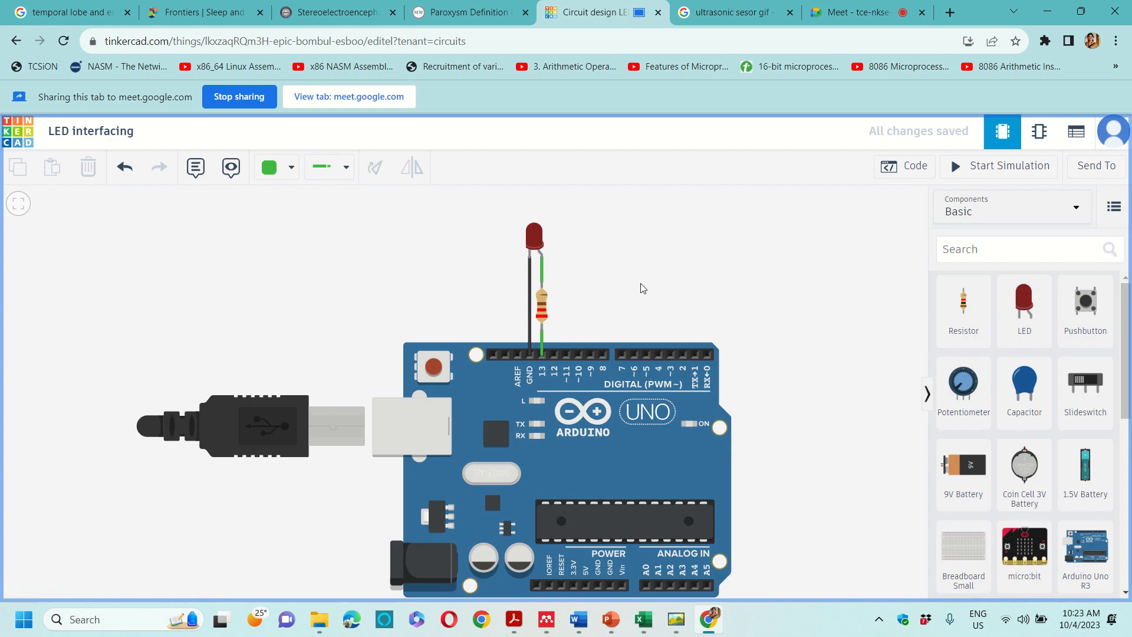
left_click(529, 305)
key("Delete")
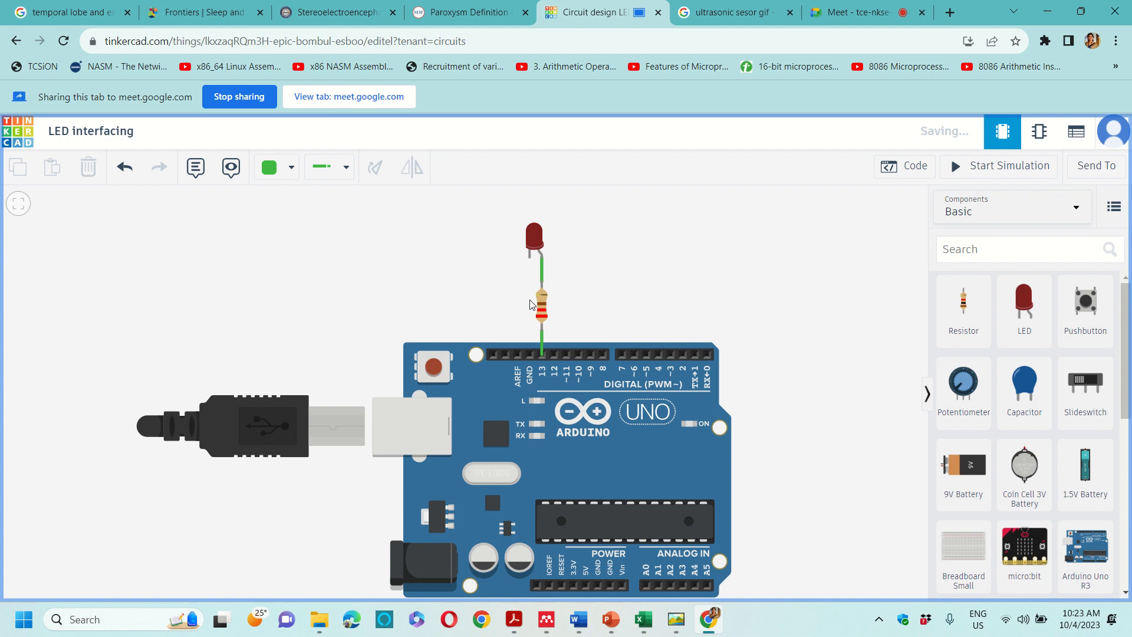
left_click(542, 310)
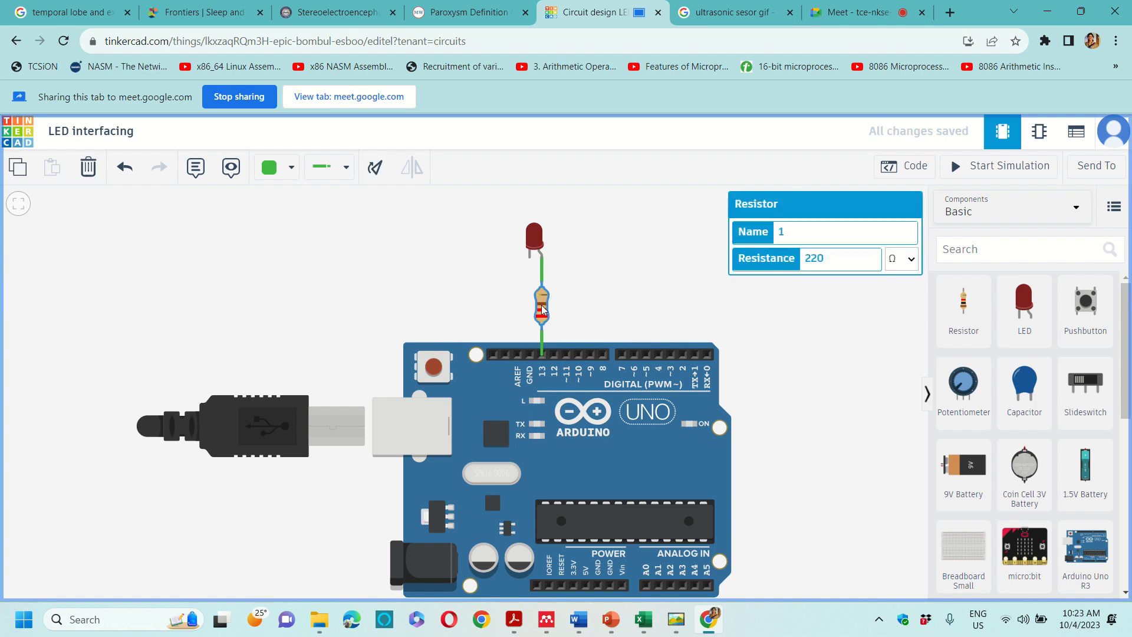
left_click(544, 270)
key("Delete")
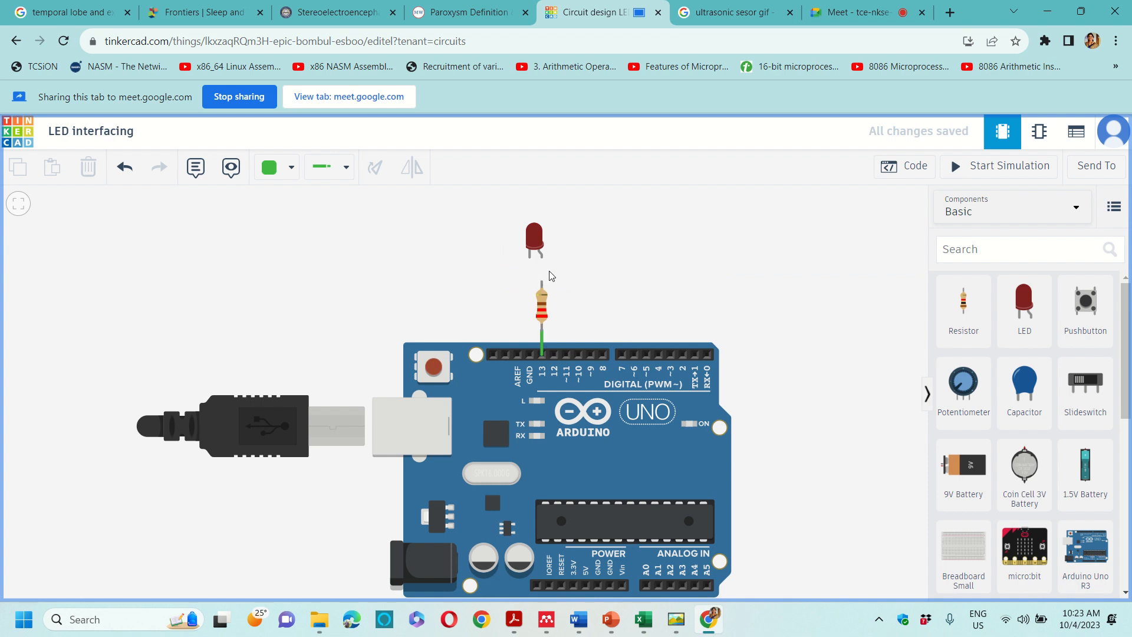
key("ctrl+z")
key("ctrl+z")
left_click(139, 136)
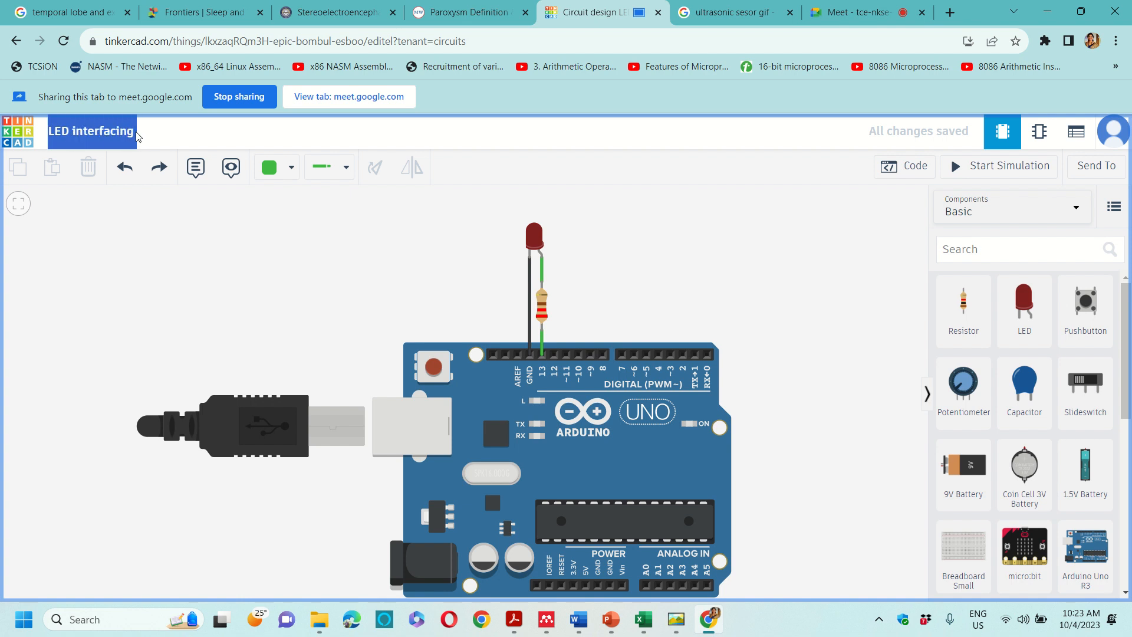
left_click(136, 134)
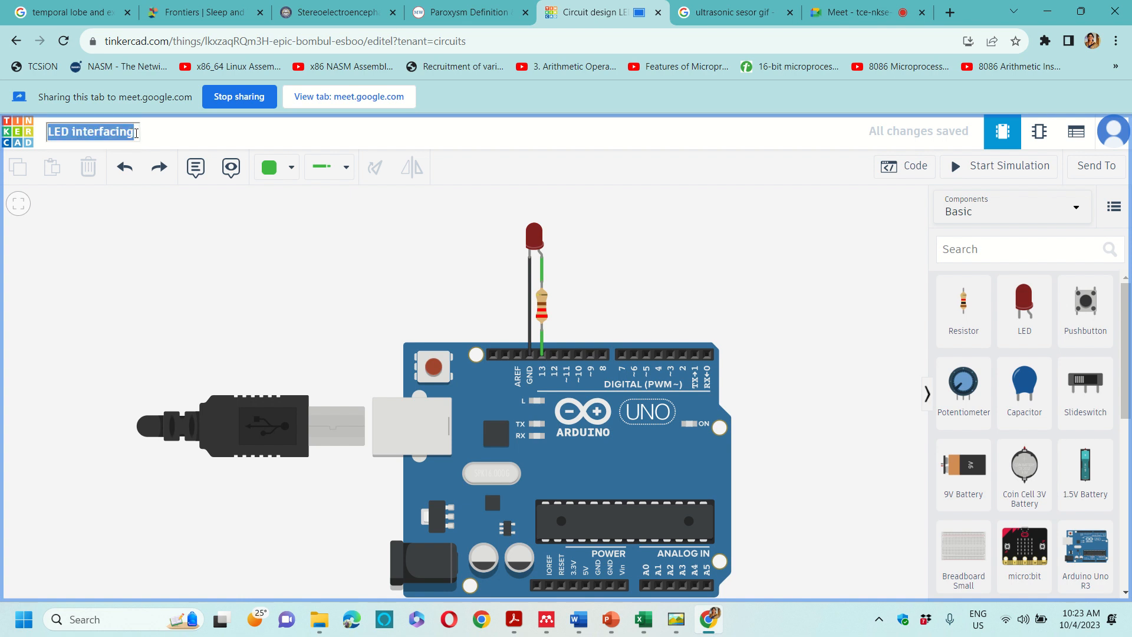
left_click(136, 134)
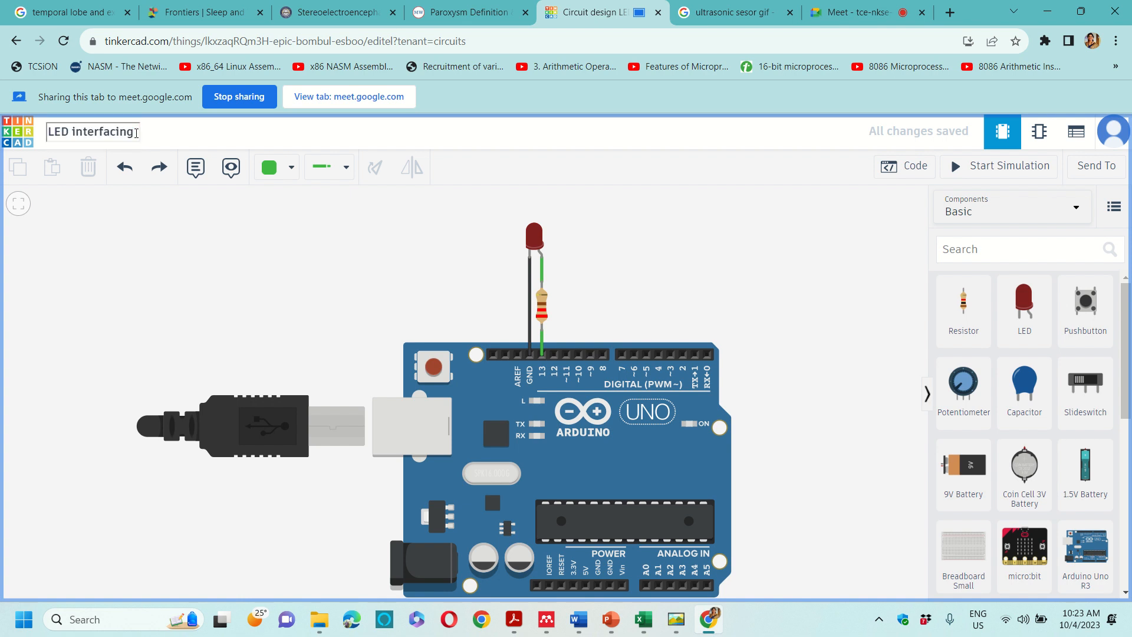
type("comm")
type("on cathode")
key("Escape")
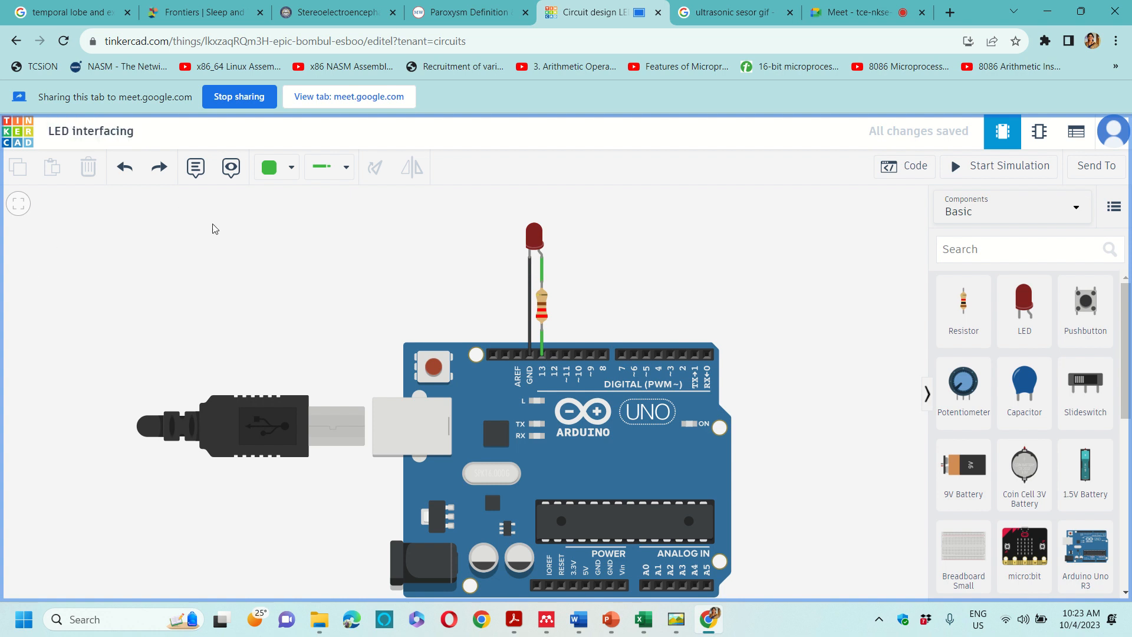
Return to the designs dashboard and create a new circuit design
left_click(15, 41)
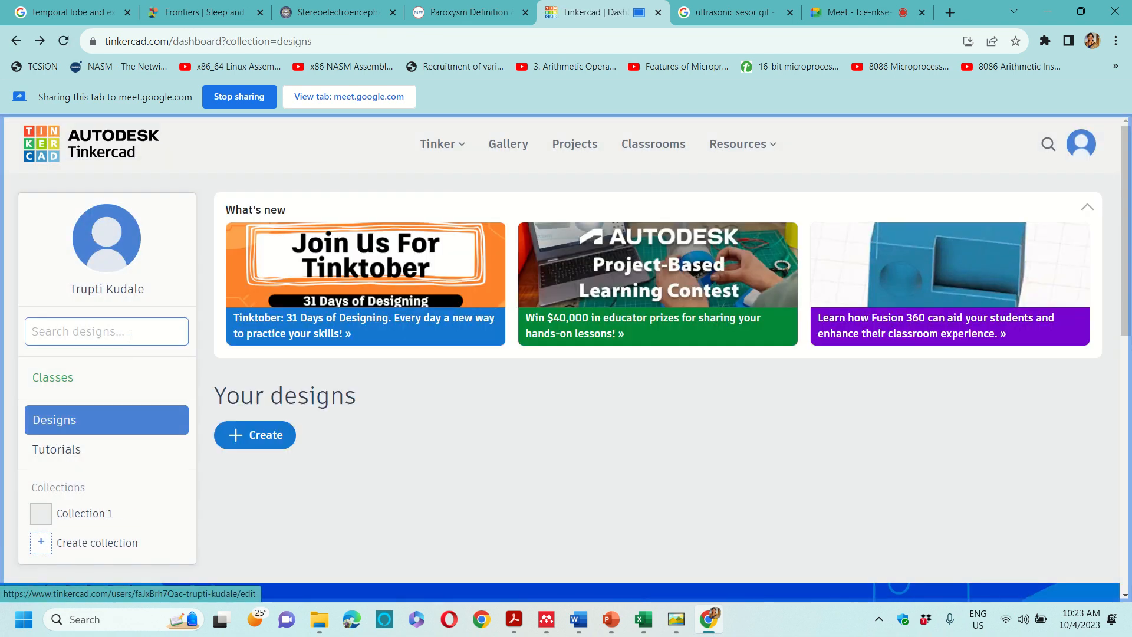
left_click(254, 435)
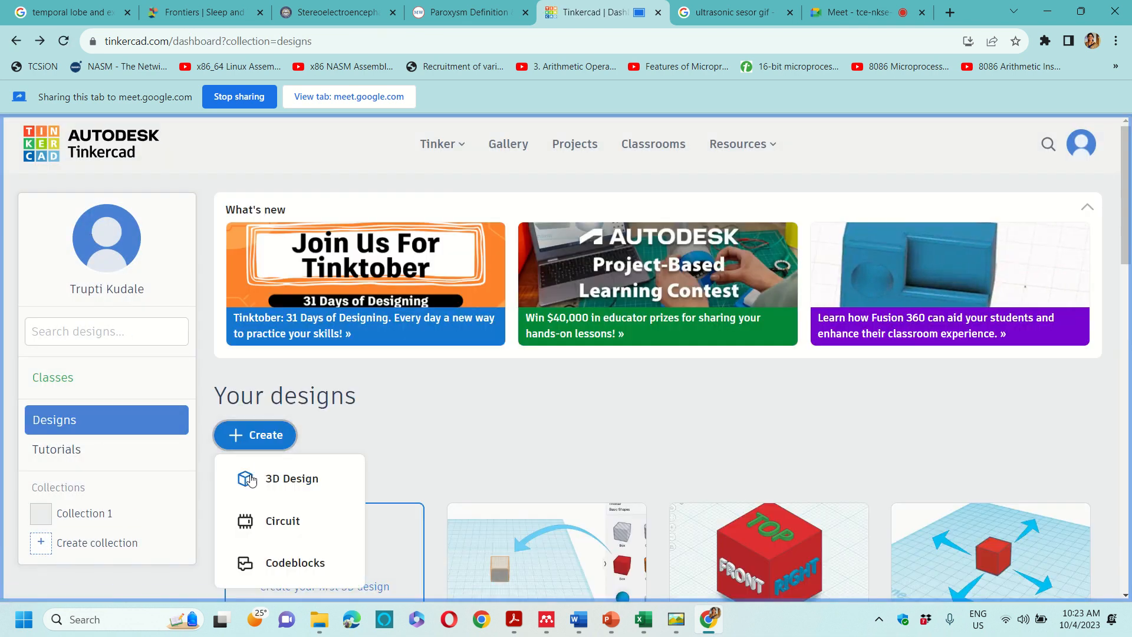
left_click(252, 522)
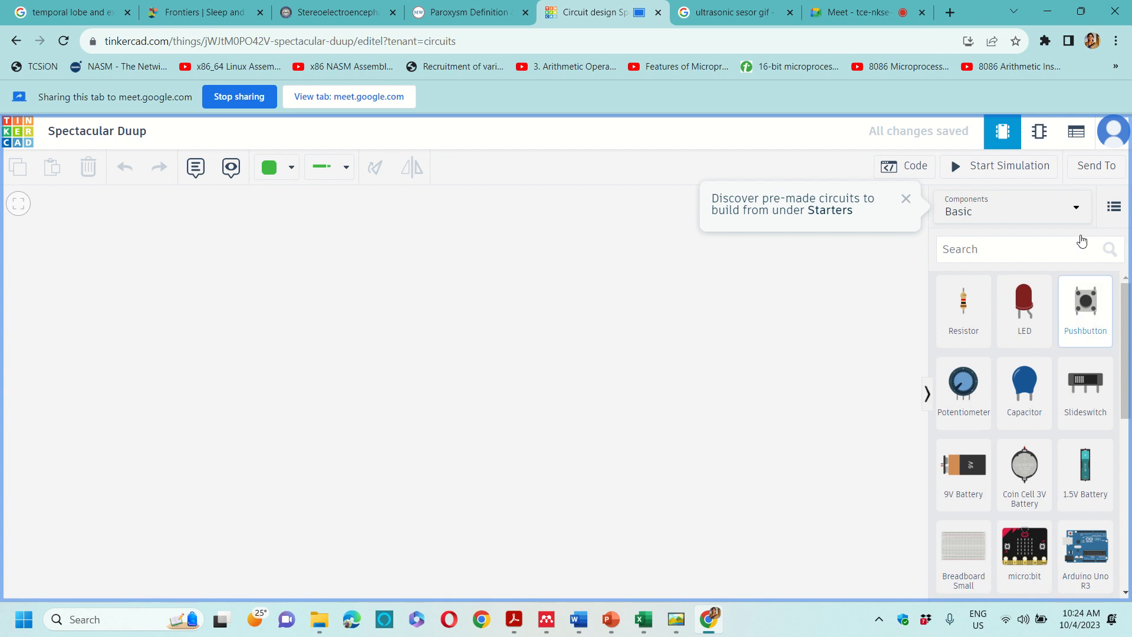
Place the Blink starter circuit from the Arduino starters on the empty workspace
left_click(1015, 212)
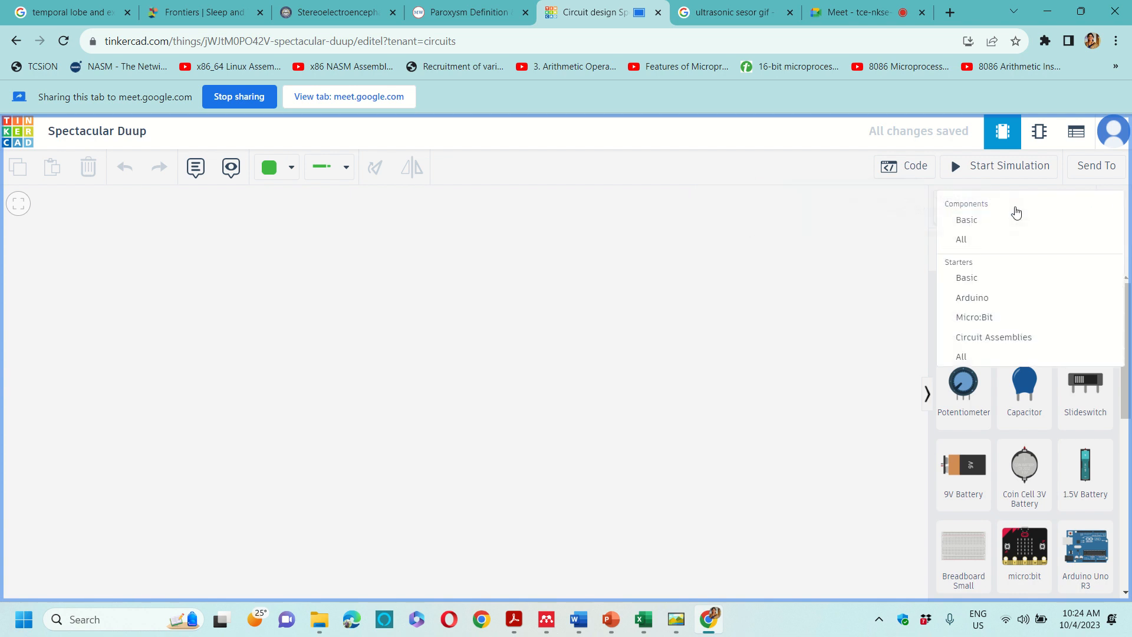
left_click(986, 298)
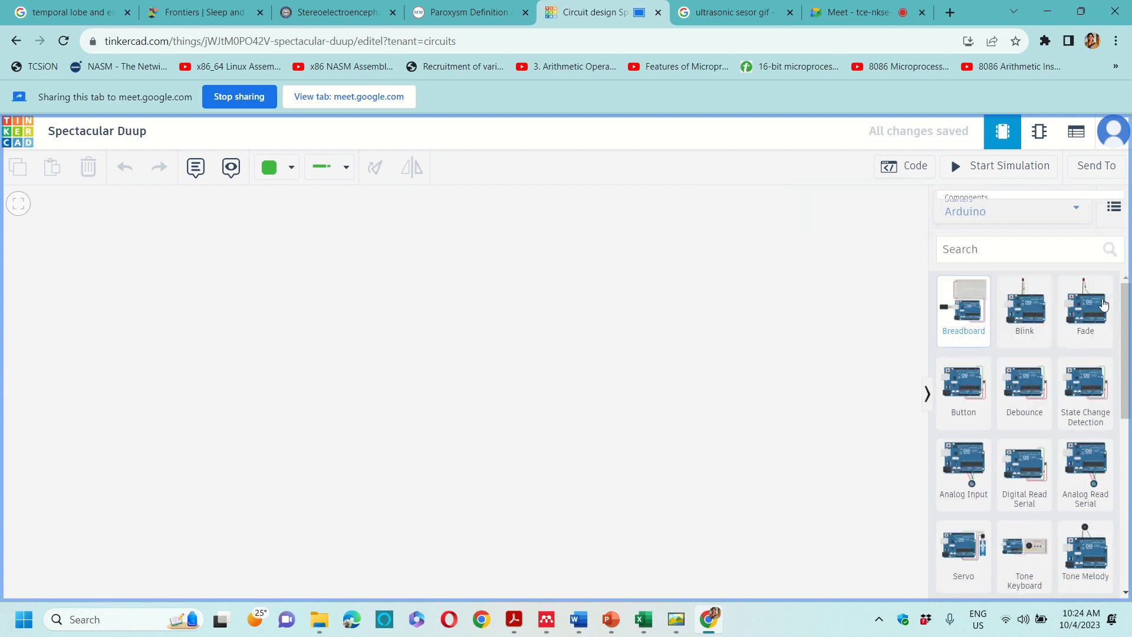
left_click_drag(1025, 331, 461, 441)
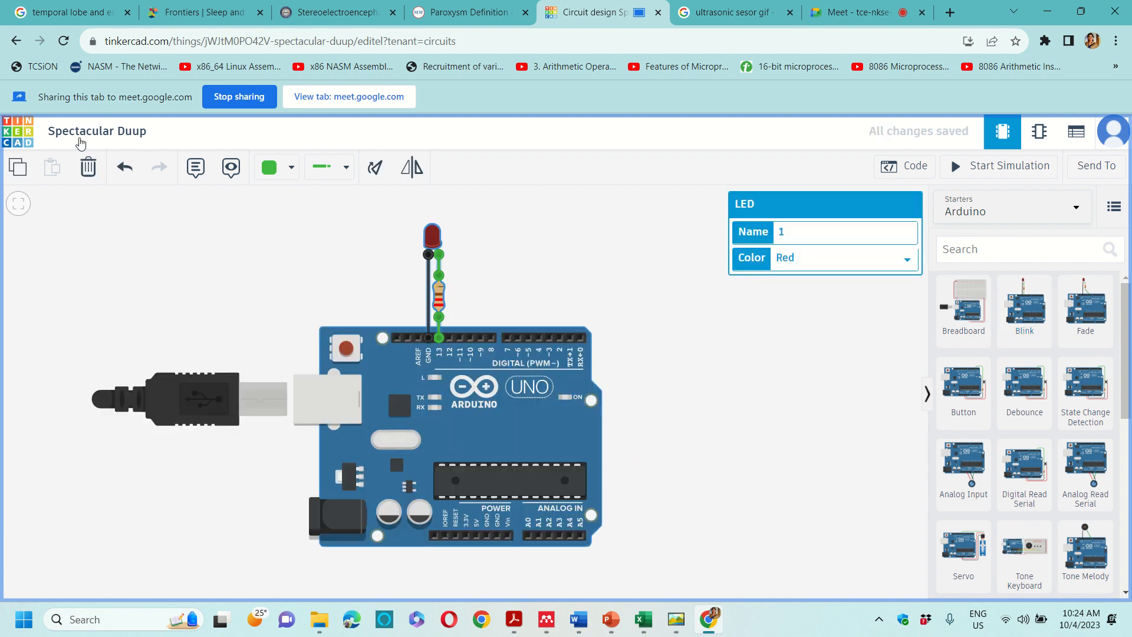
Rename the design as "led interfacing with common anode"
left_click(86, 134)
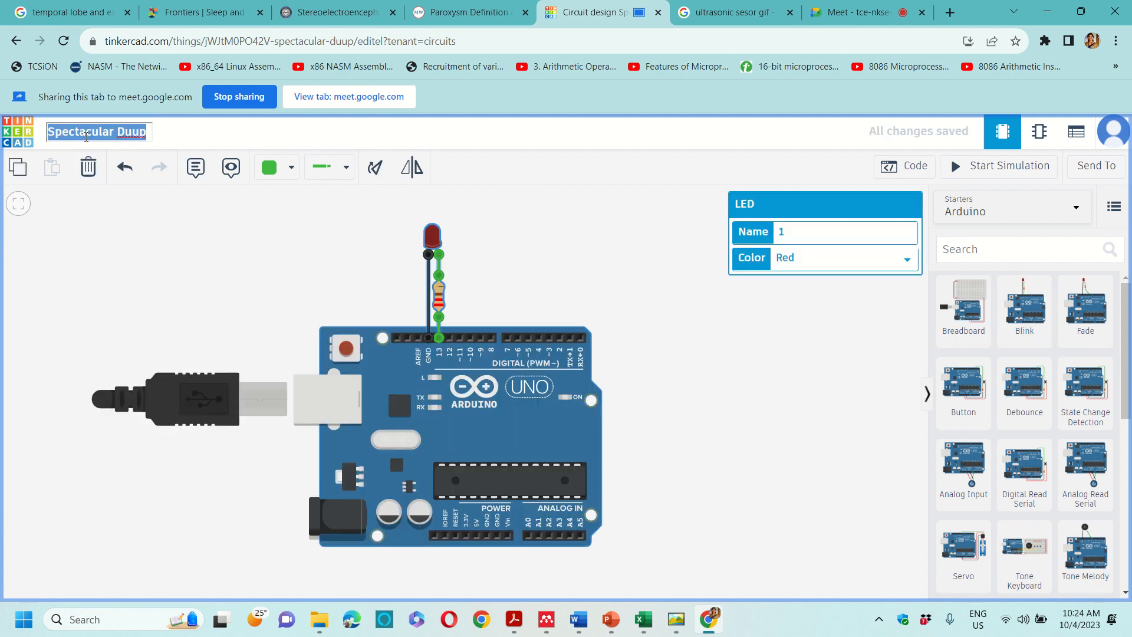
type("led i")
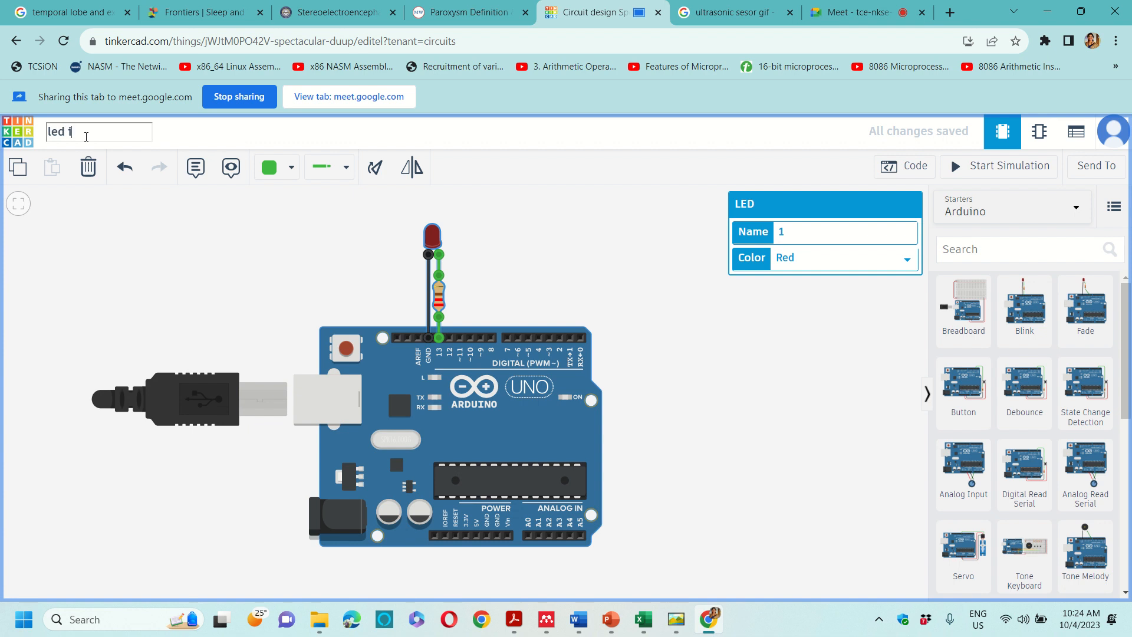
type("nterfacing with co")
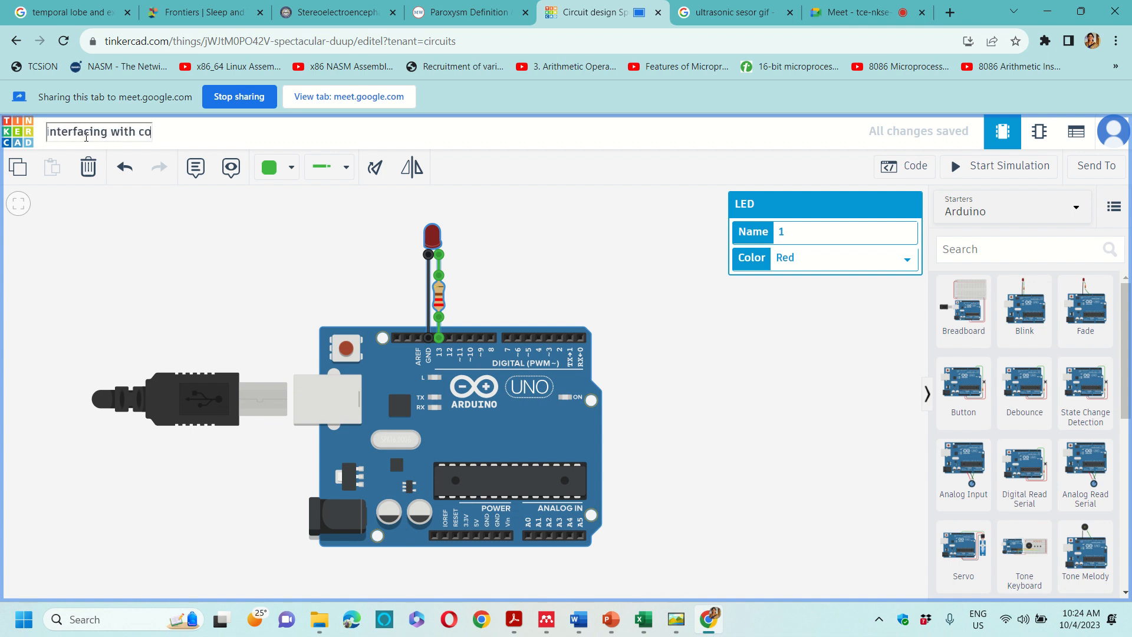
type("mmon anode")
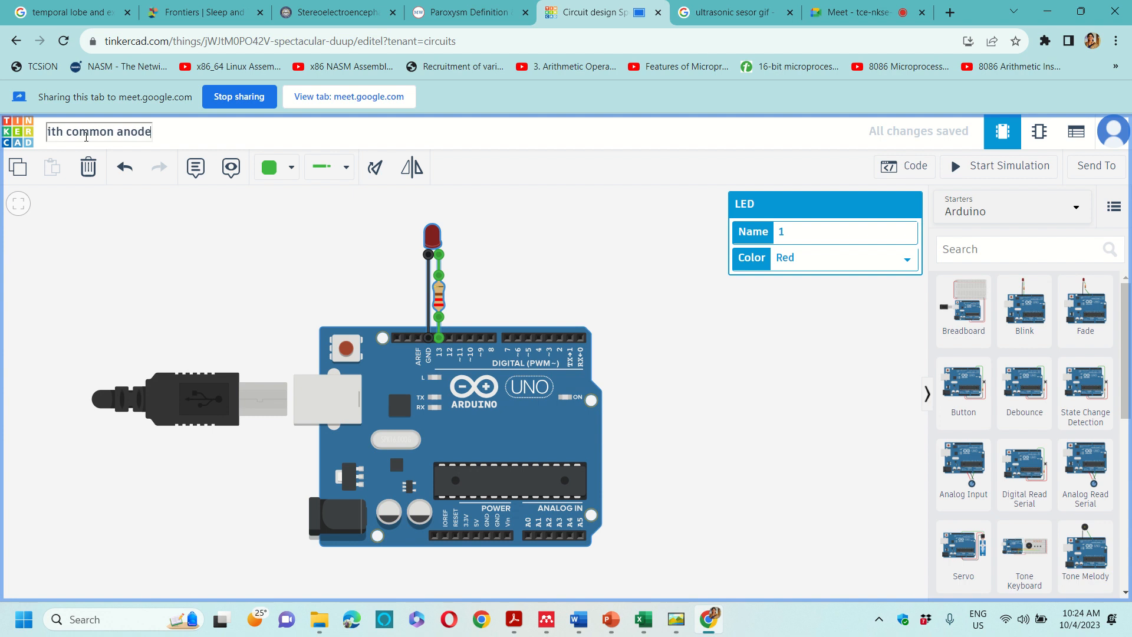
left_click(99, 279)
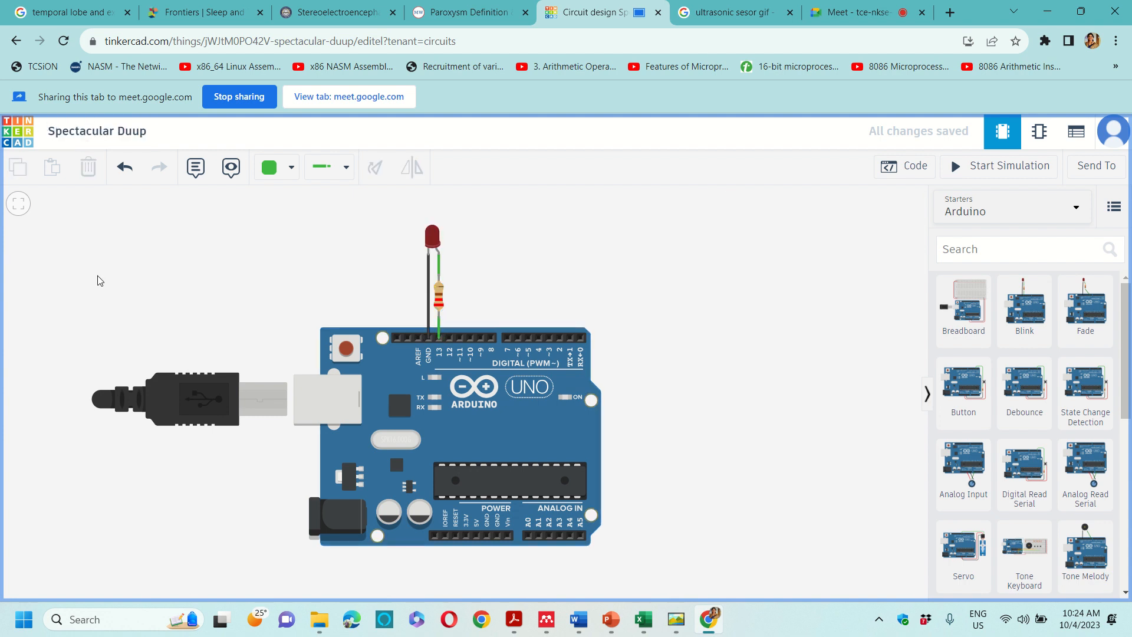
Delete the black ground wire and both green wires connecting the LED, resistor and Arduino pin 13
left_click(429, 307)
key("Delete")
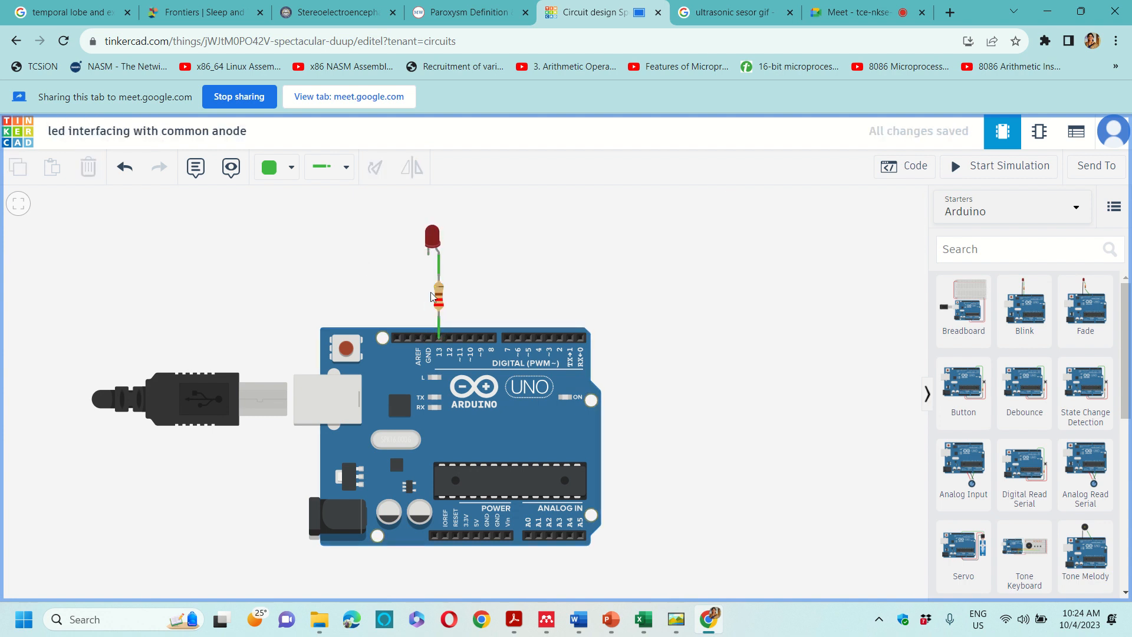
left_click(440, 270)
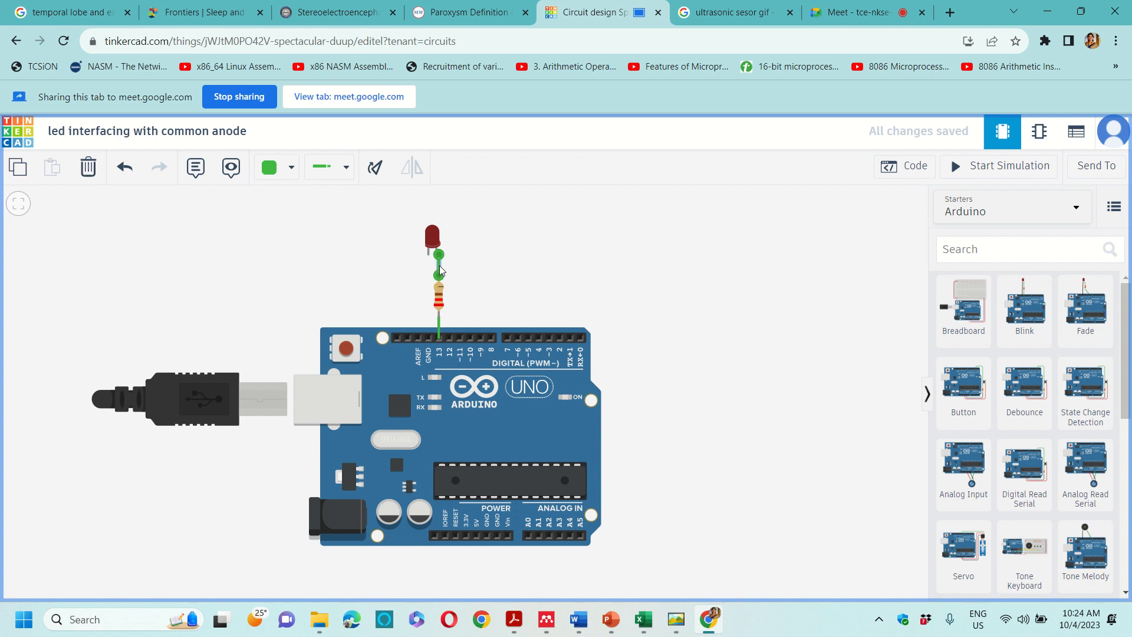
key("Delete")
left_click(438, 329)
key("Delete")
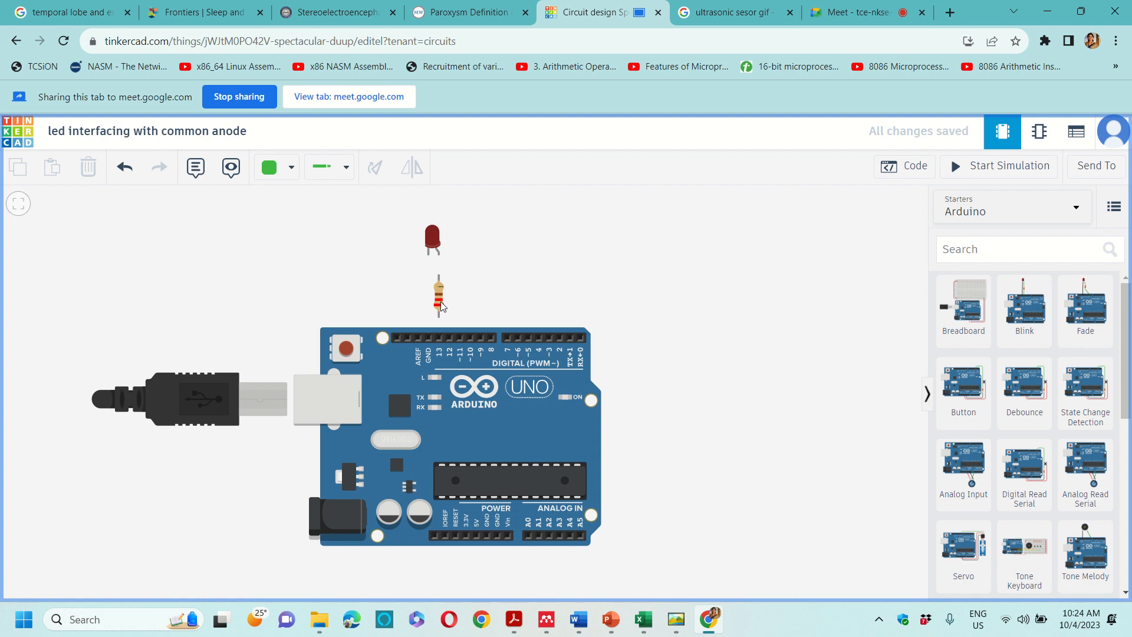
Move the resistor beneath the LED's cathode and wire its upper terminal to the cathode
mouse_move(441, 305)
left_mouse_down()
mouse_move(410, 299)
mouse_move(427, 295)
left_mouse_up()
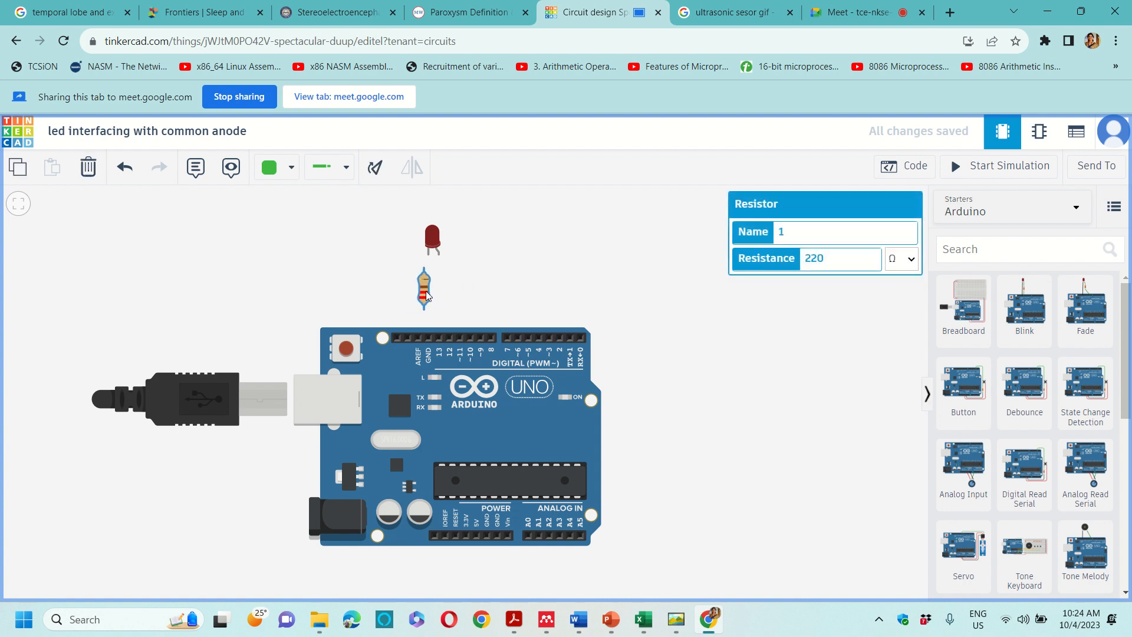
left_click(428, 256)
left_click(428, 256)
left_click(424, 268)
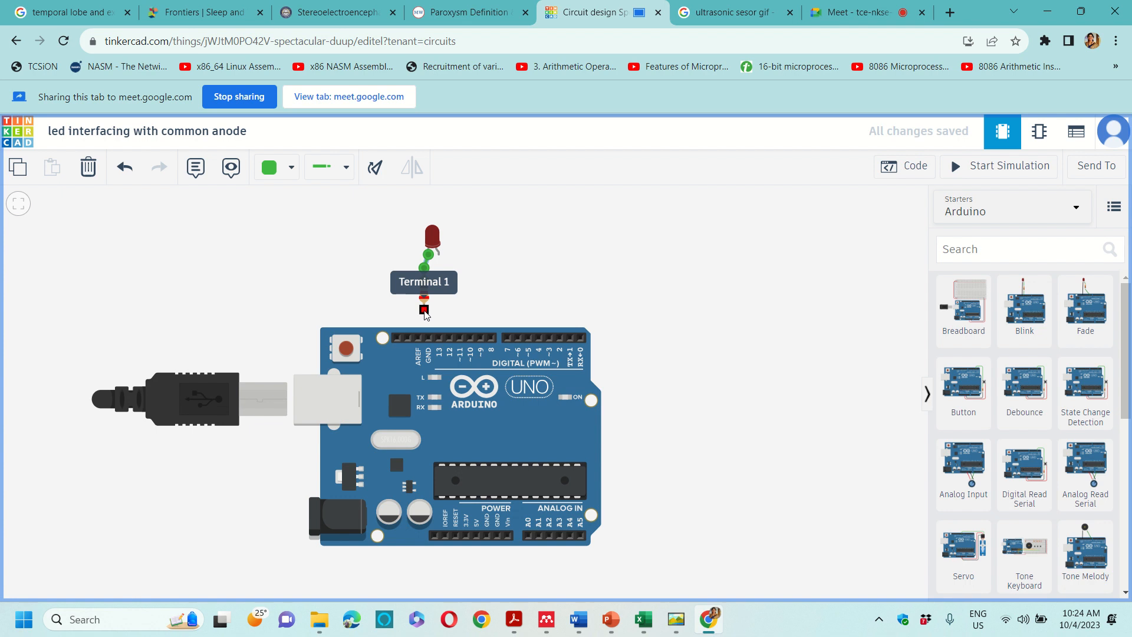
Wire the resistor's lower terminal to Arduino pin 13 and the LED's anode to the 5V pin
left_click(423, 309)
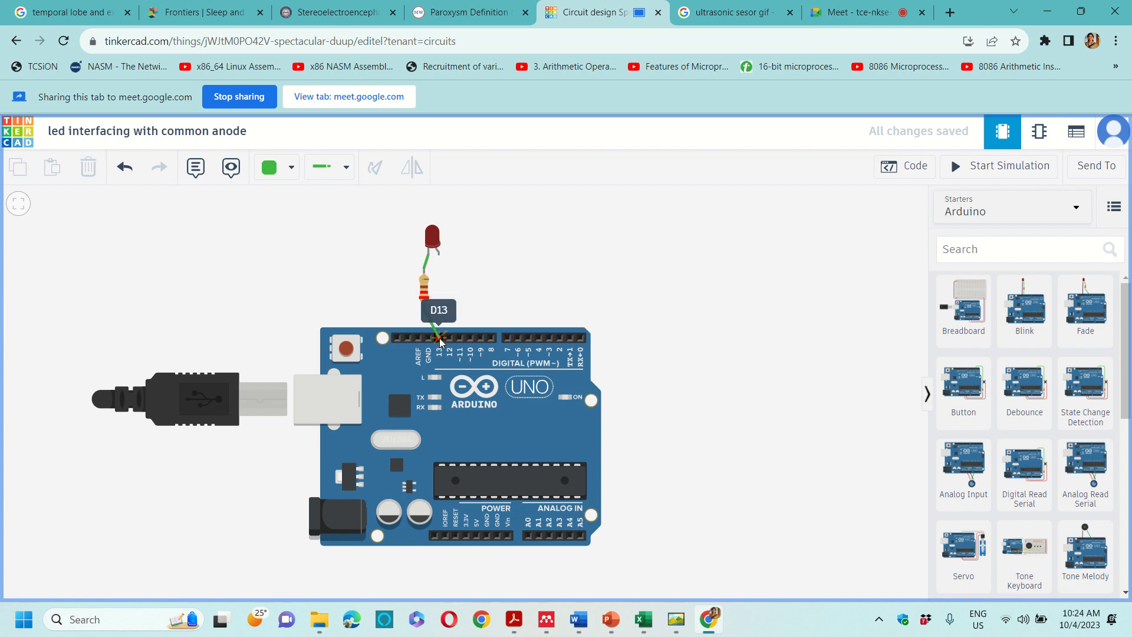
left_click(439, 339)
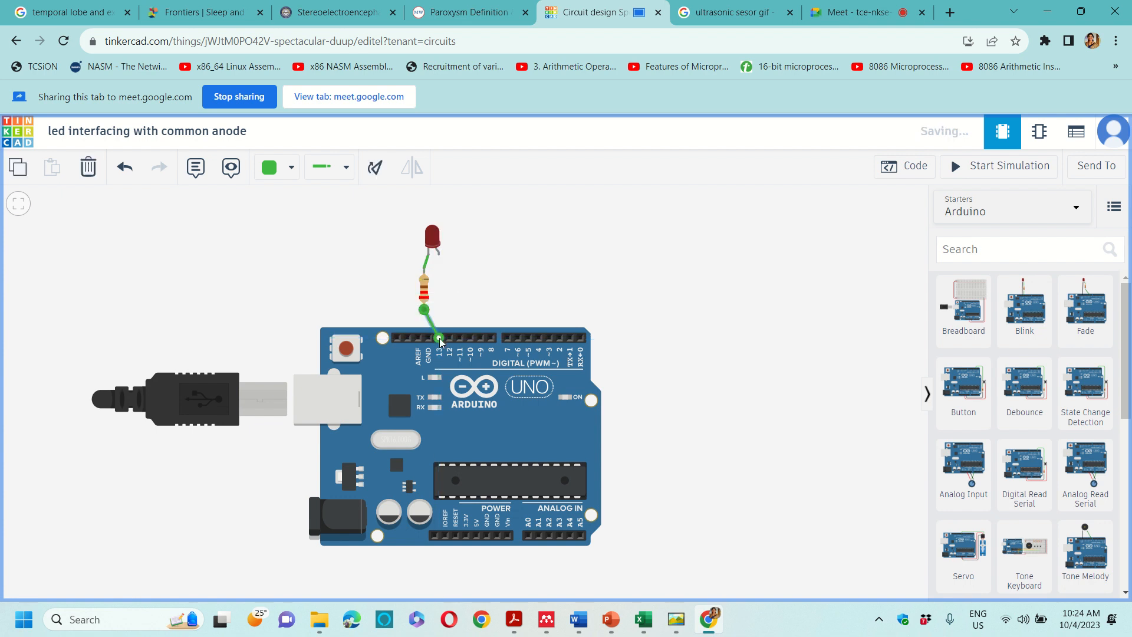
left_click(439, 256)
left_click(439, 256)
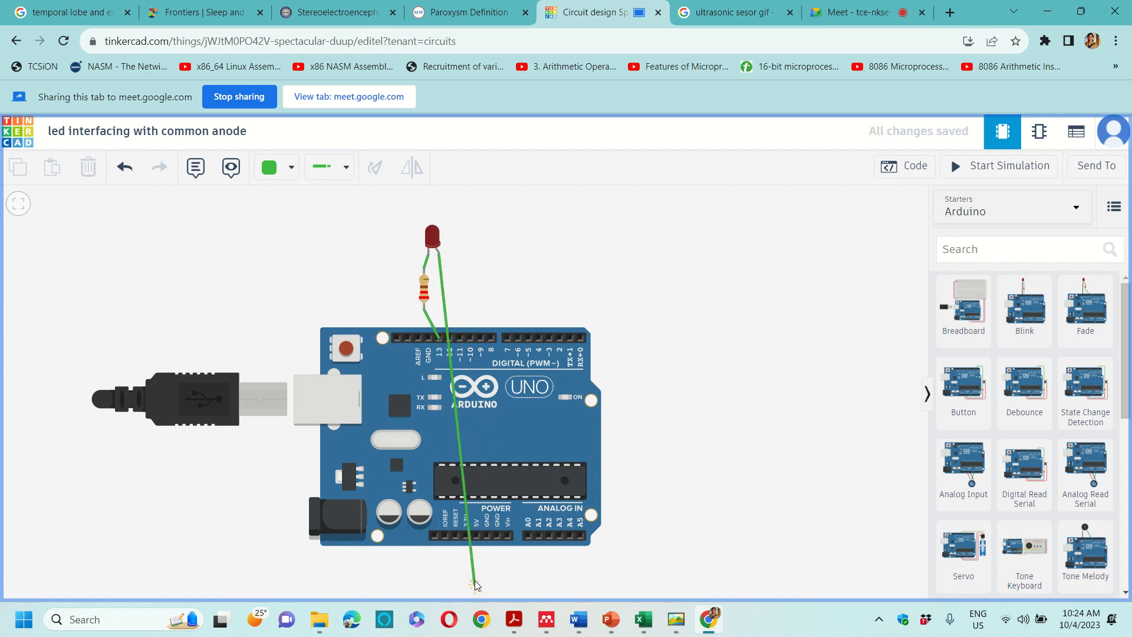
left_click(475, 534)
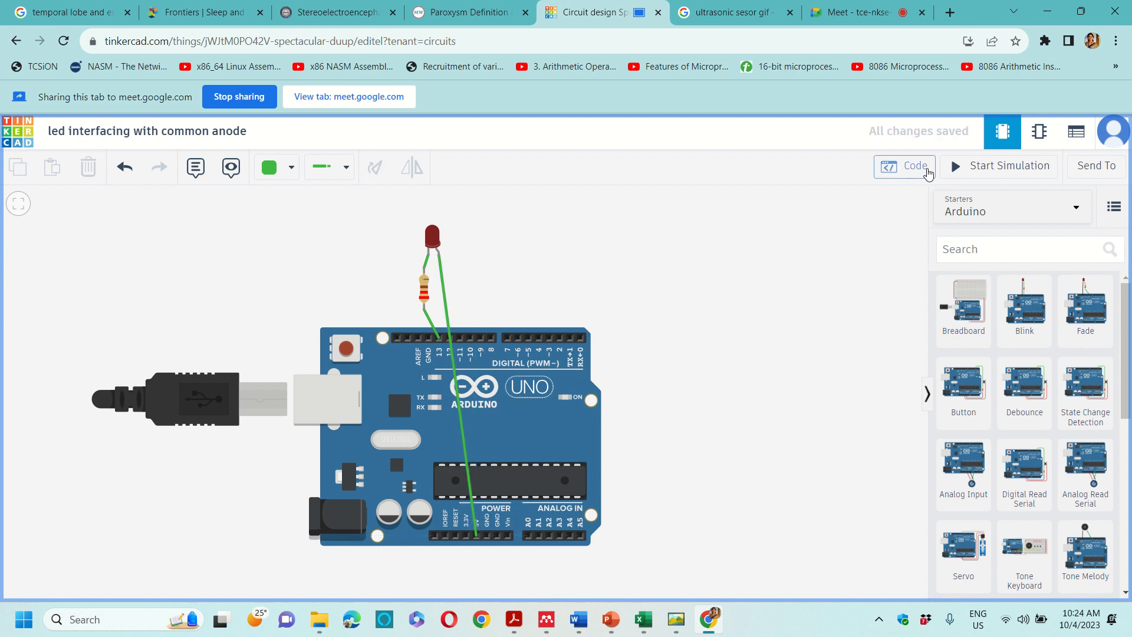
Show the Arduino code and switch its edit mode from Blocks to Text, discarding the blocks
left_click(905, 166)
left_click(815, 210)
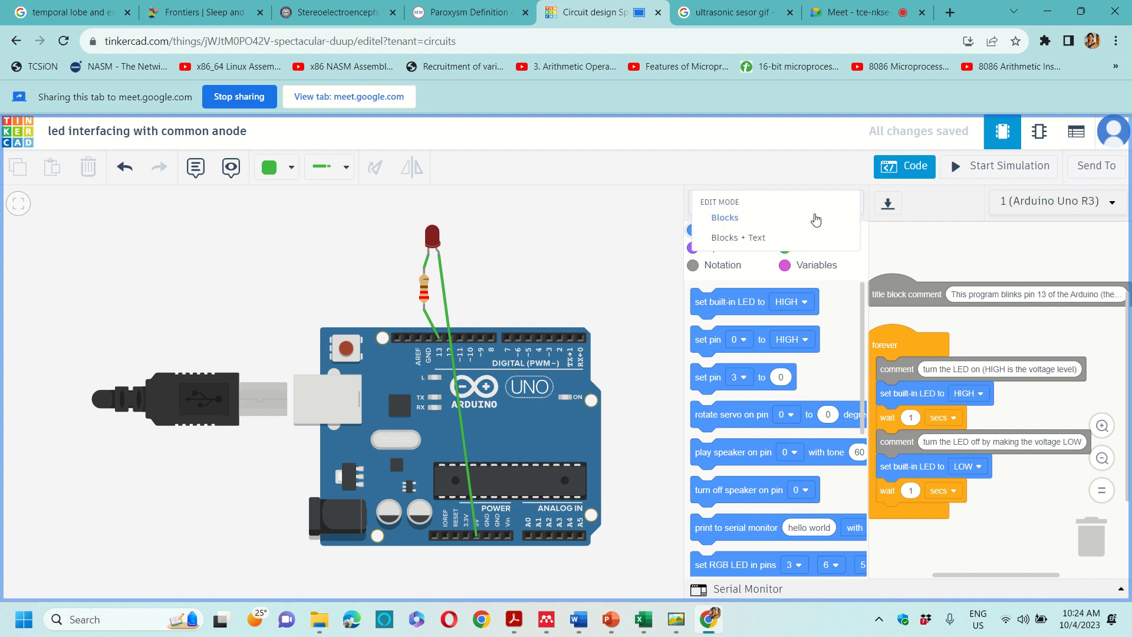
left_click(782, 264)
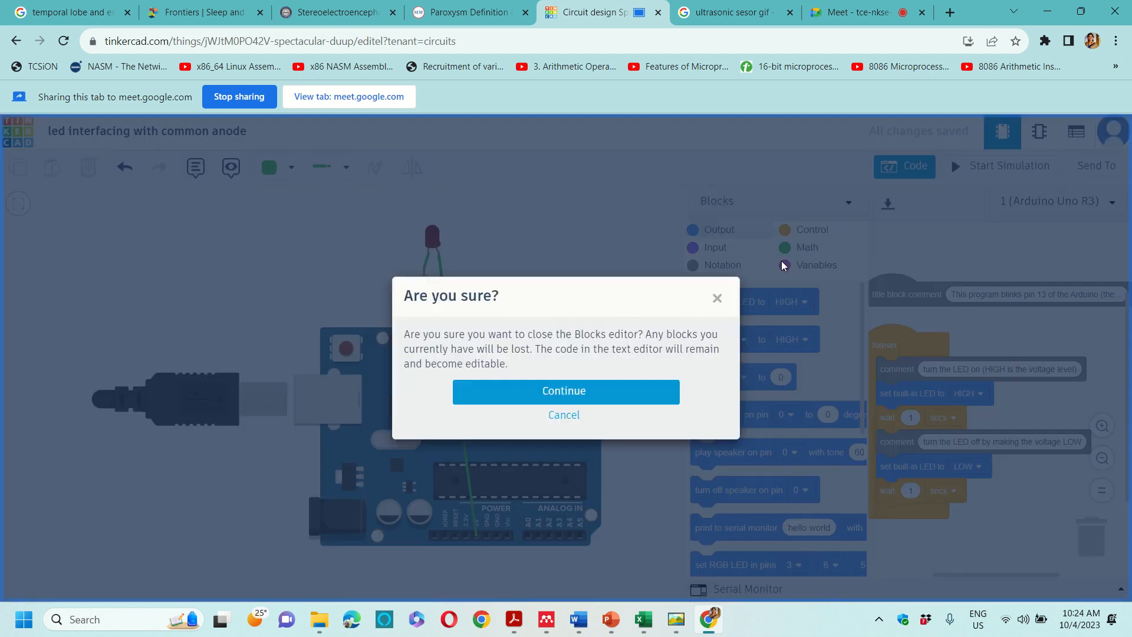
left_click(627, 390)
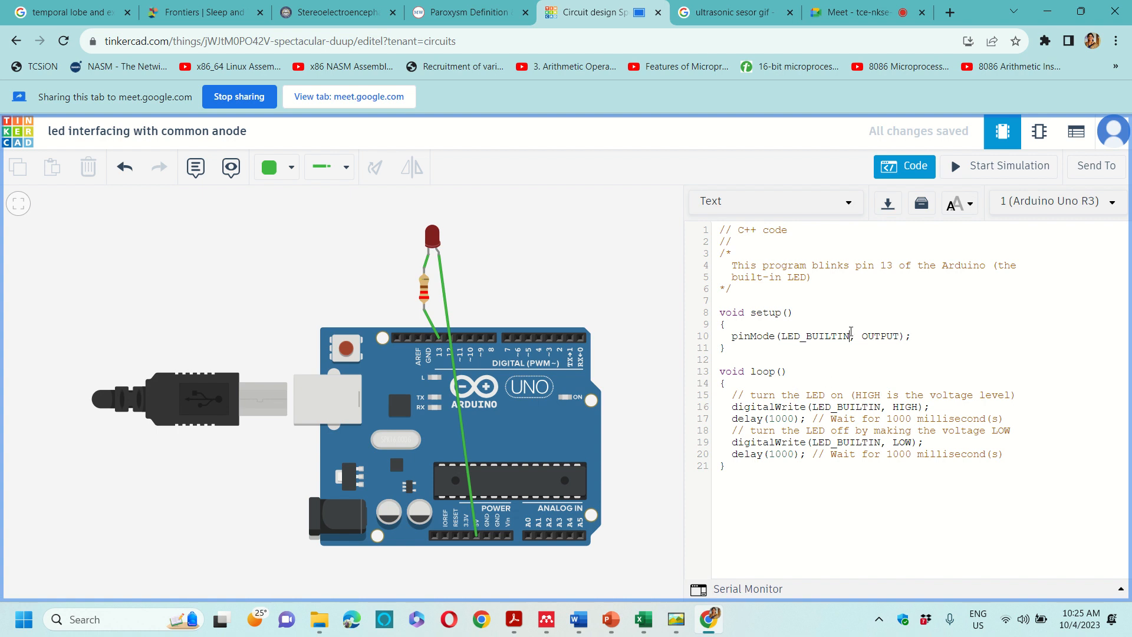
left_click_drag(851, 332, 781, 334)
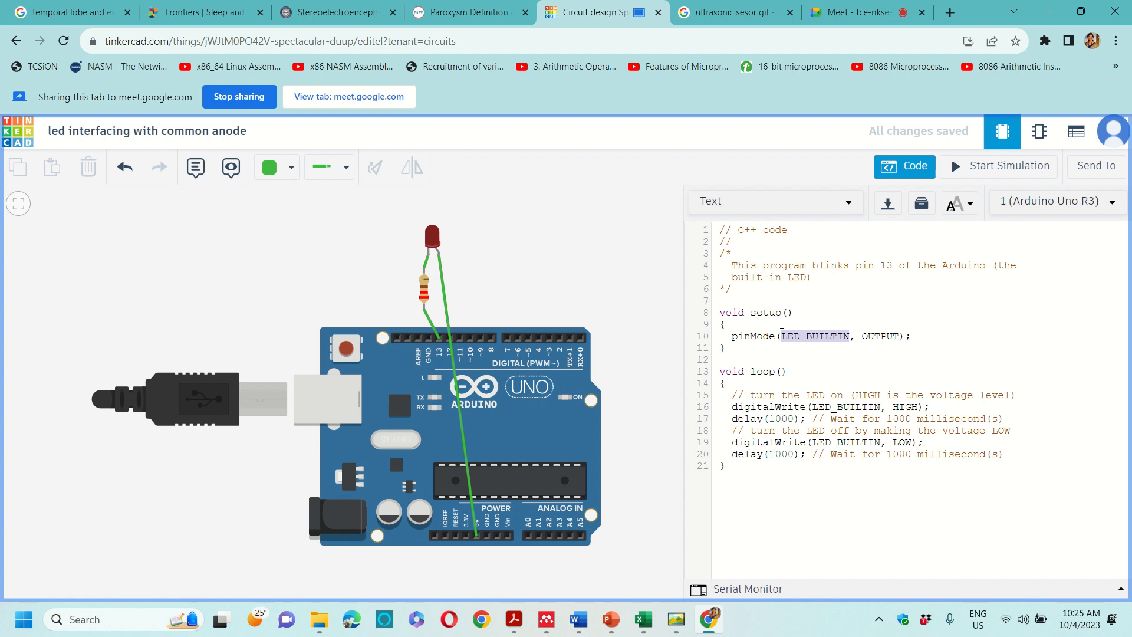
left_click(429, 322)
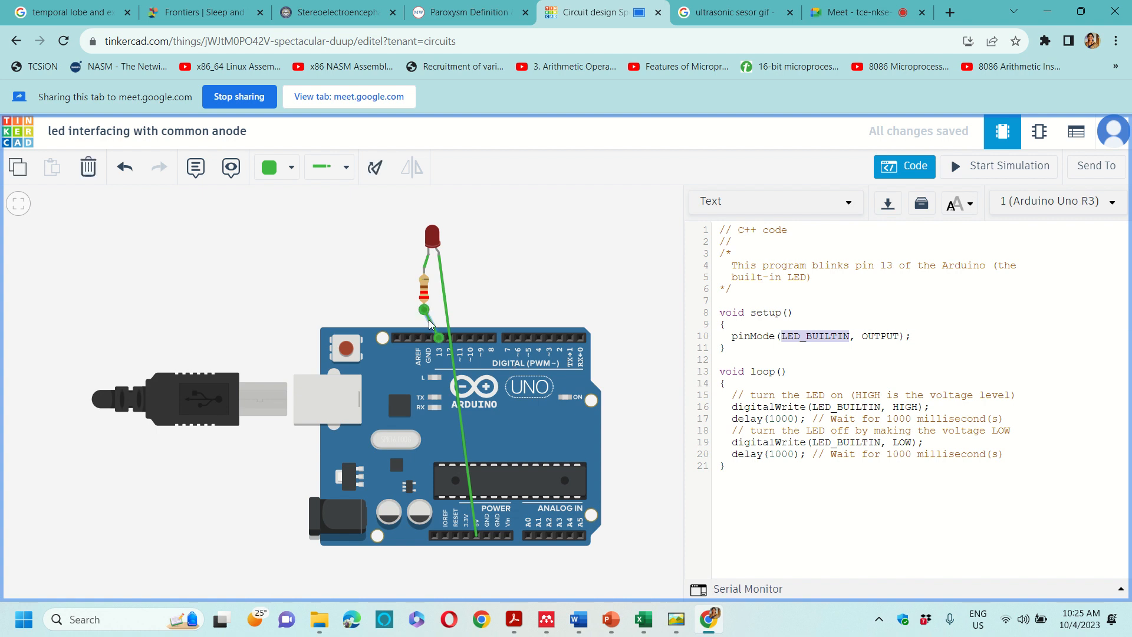
key("BackSpace")
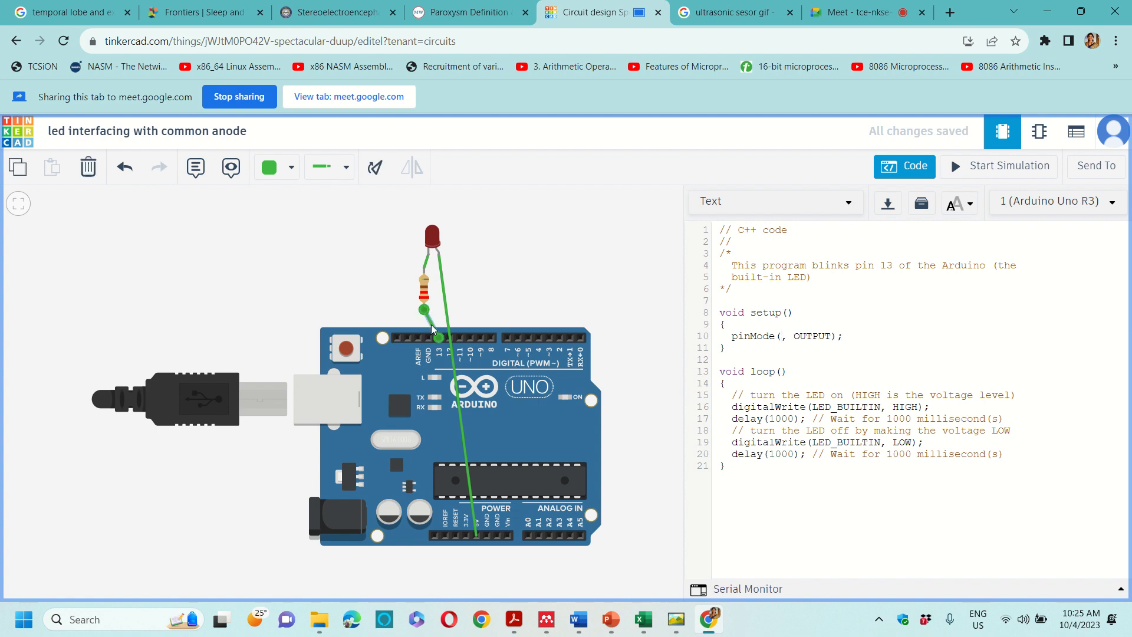
key("Delete")
left_click(544, 268)
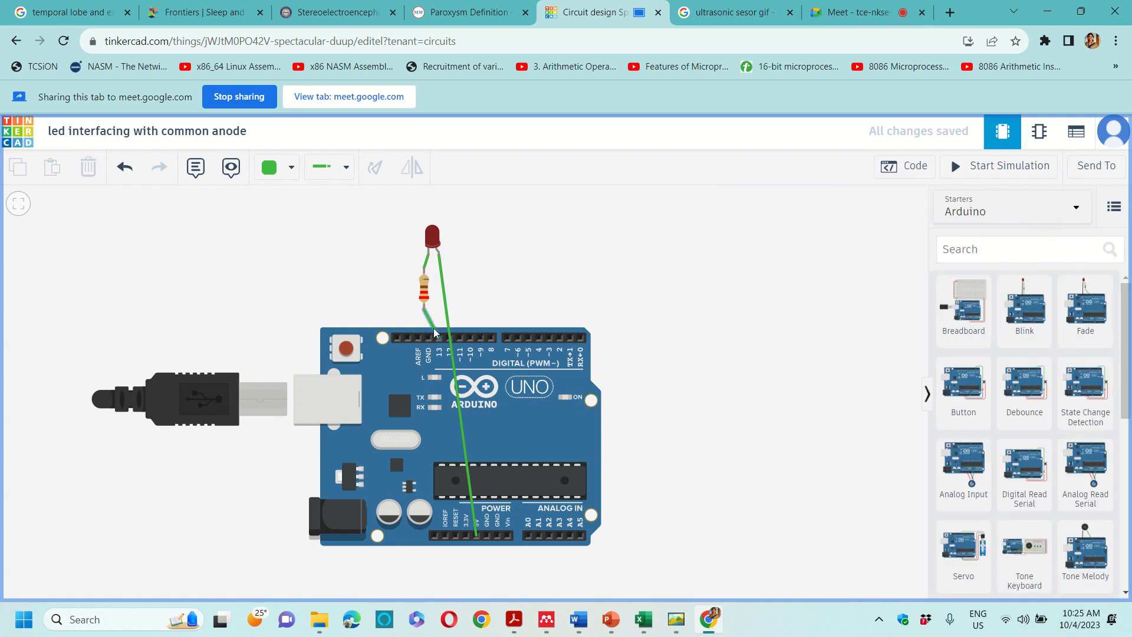
Delete the wire between the resistor and pin 13 and wire the resistor's lower terminal to pin 11 instead
left_click(434, 329)
key("Delete")
left_click(424, 308)
left_click(443, 336)
left_click(450, 337)
left_click(461, 338)
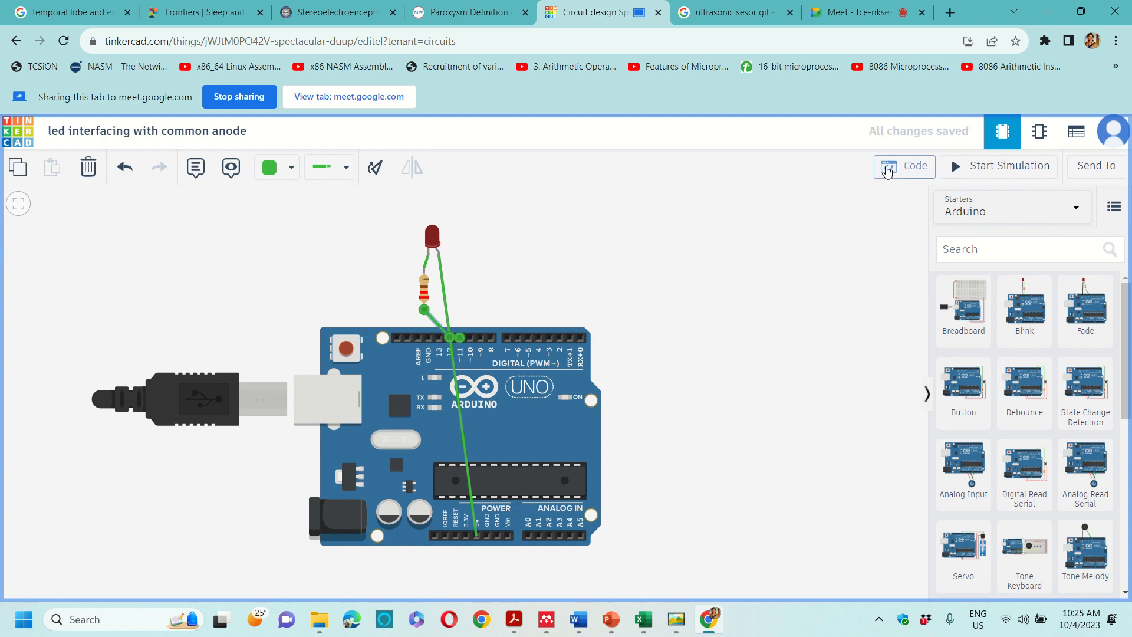
Undo the deletion in the code's pinMode call and replace its LED_BUILTIN argument with 11
left_click(887, 170)
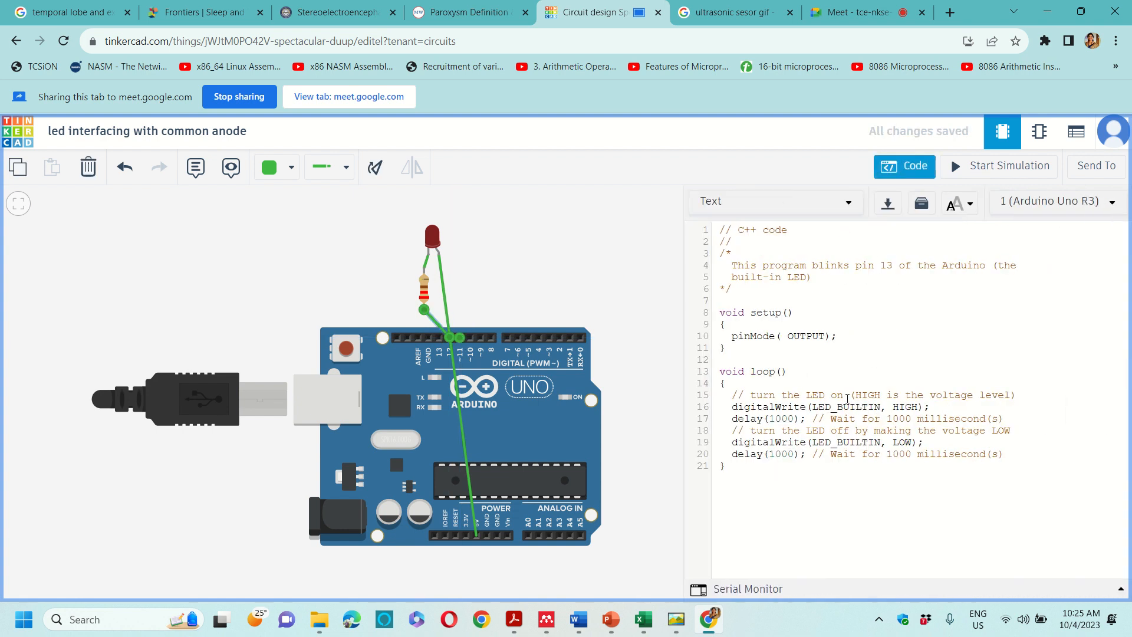
left_click(787, 336)
key("ctrl+z")
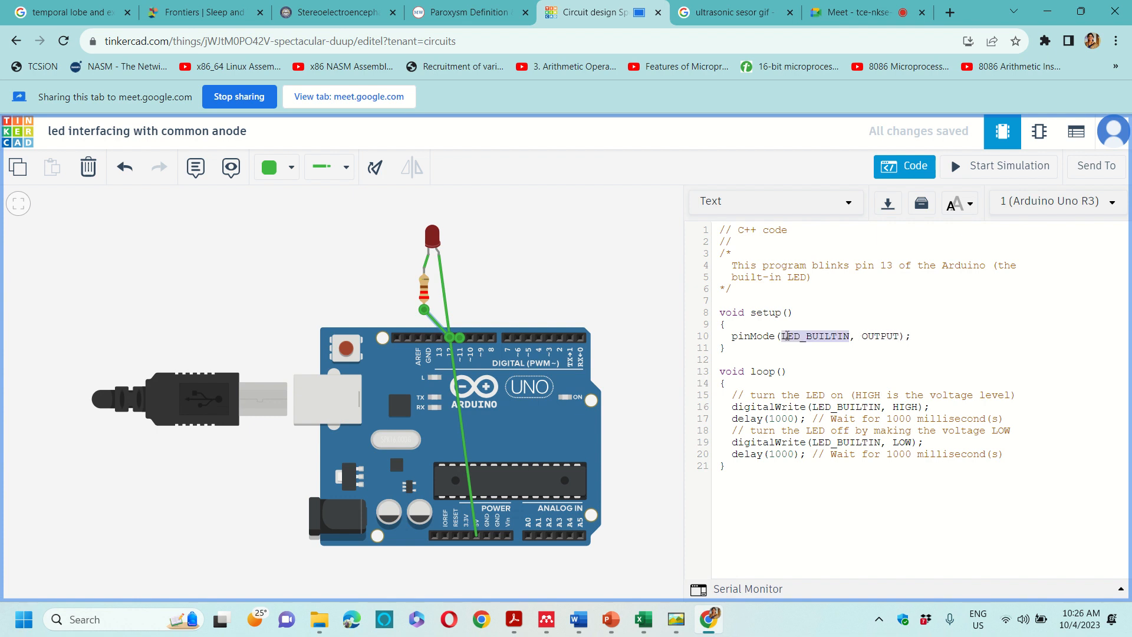
key("BackSpace")
type("11")
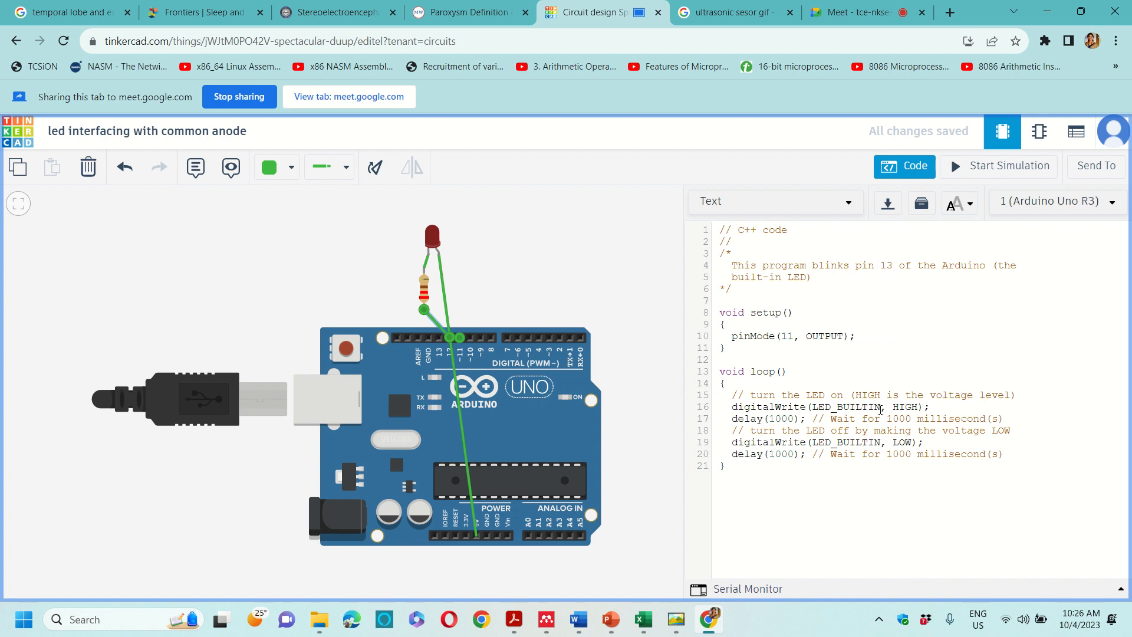
Replace LED_BUILTIN with 11 in both digitalWrite calls of the loop function
left_click_drag(881, 407, 815, 408)
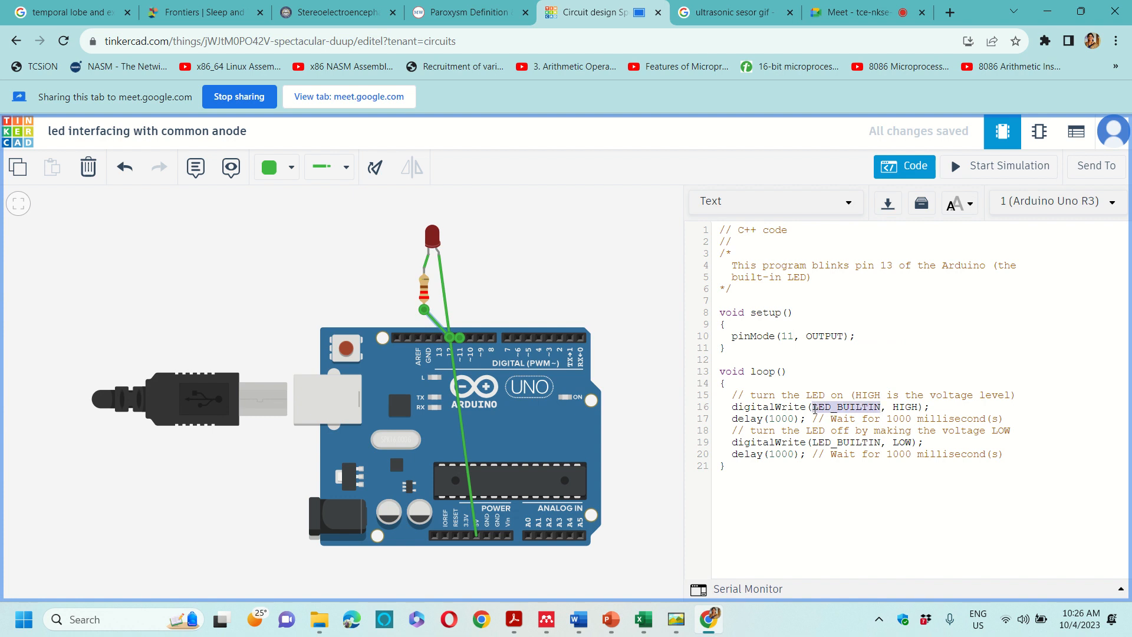
type("11")
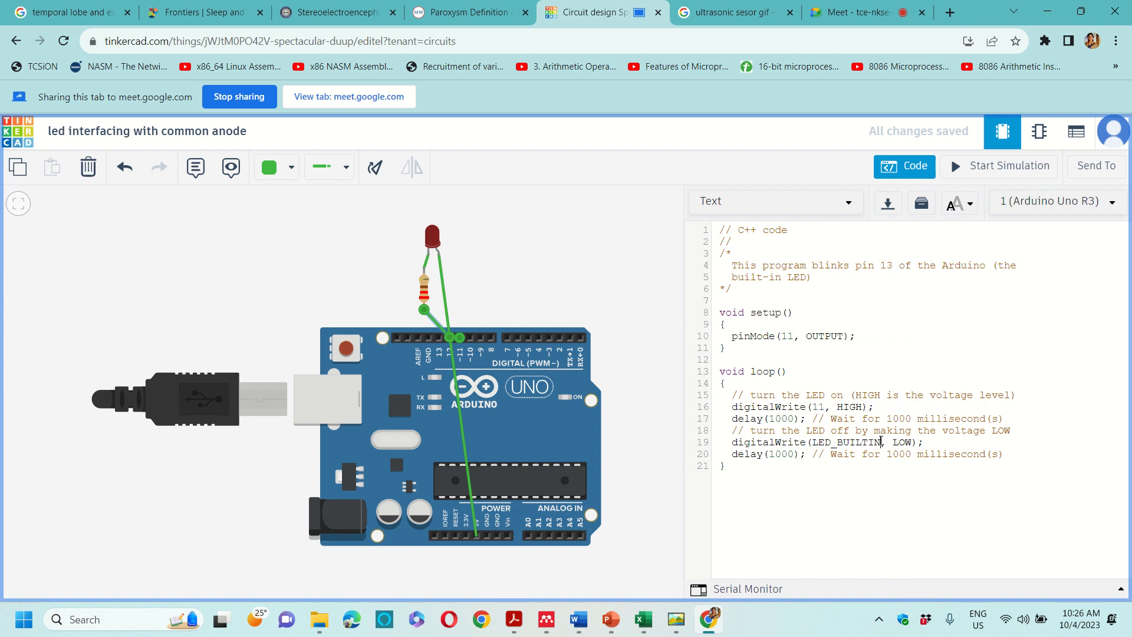
left_click_drag(880, 442, 816, 445)
type("11")
left_click(858, 533)
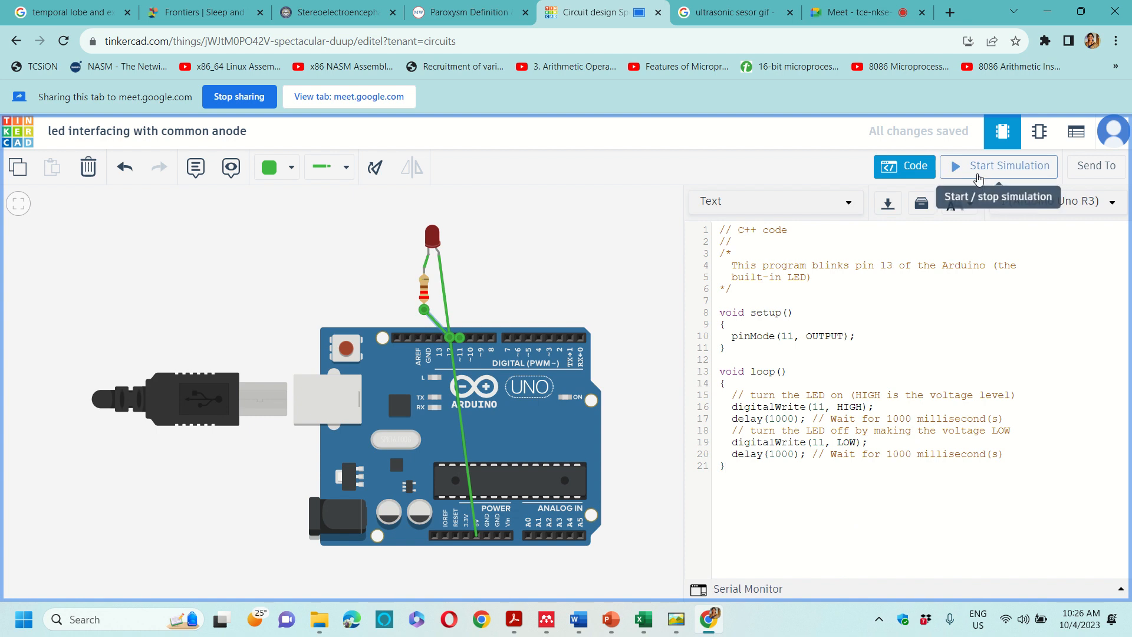
Run the simulation, dismiss the debugger help, observe the LED, and stop the simulation
left_click(978, 177)
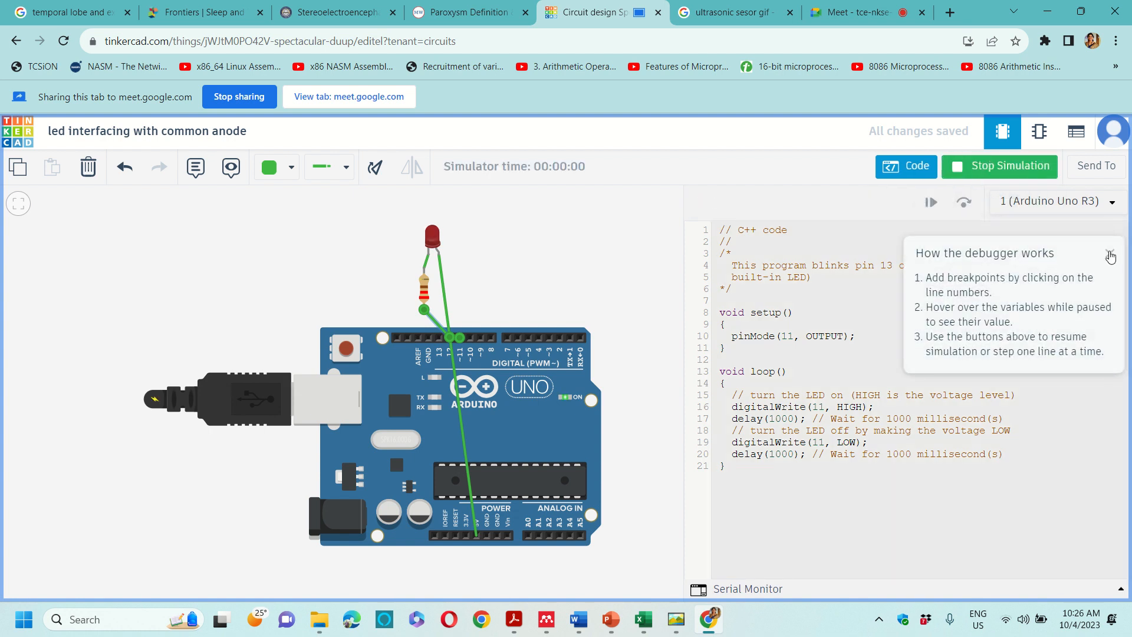
left_click(1109, 255)
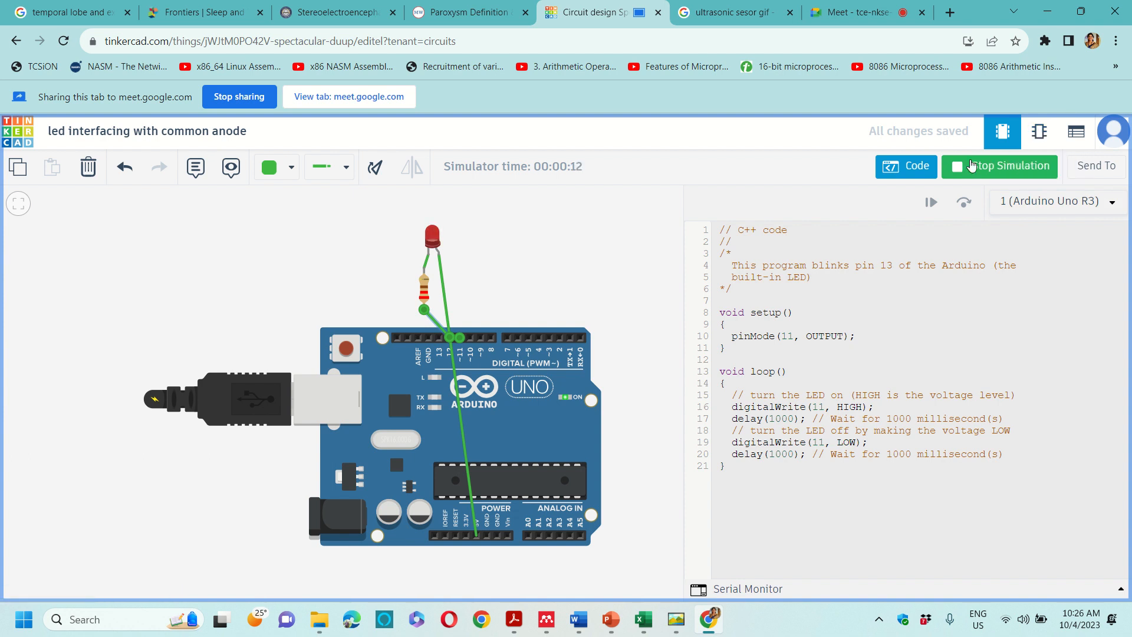
left_click(972, 166)
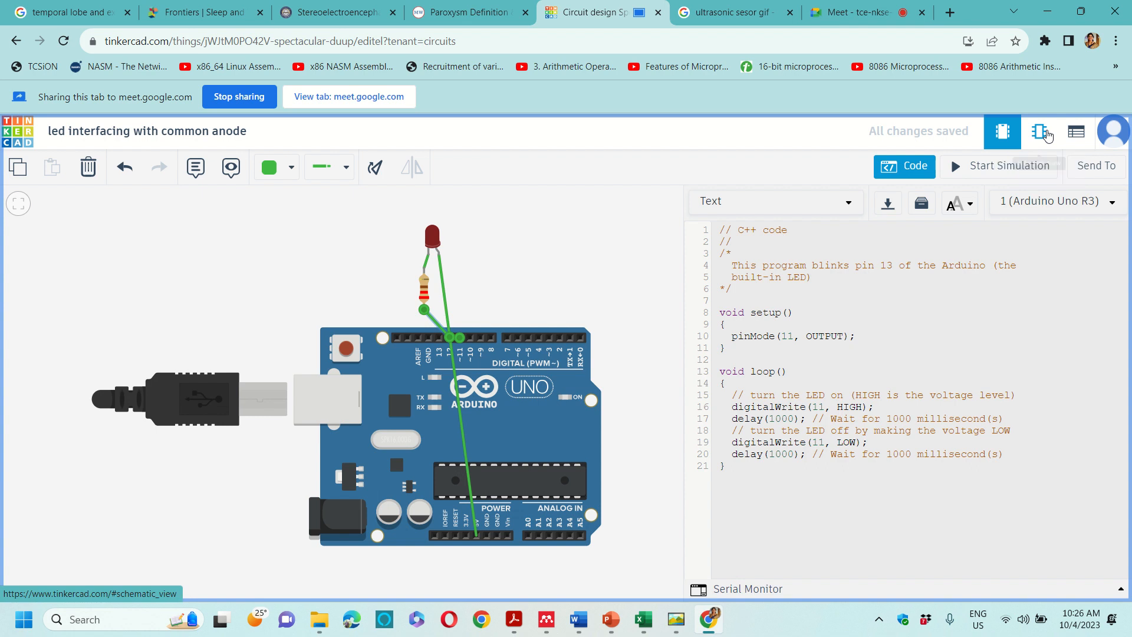
Examine the circuit's schematic with the LED, resistor and Arduino connections, and its component list
left_click(1047, 135)
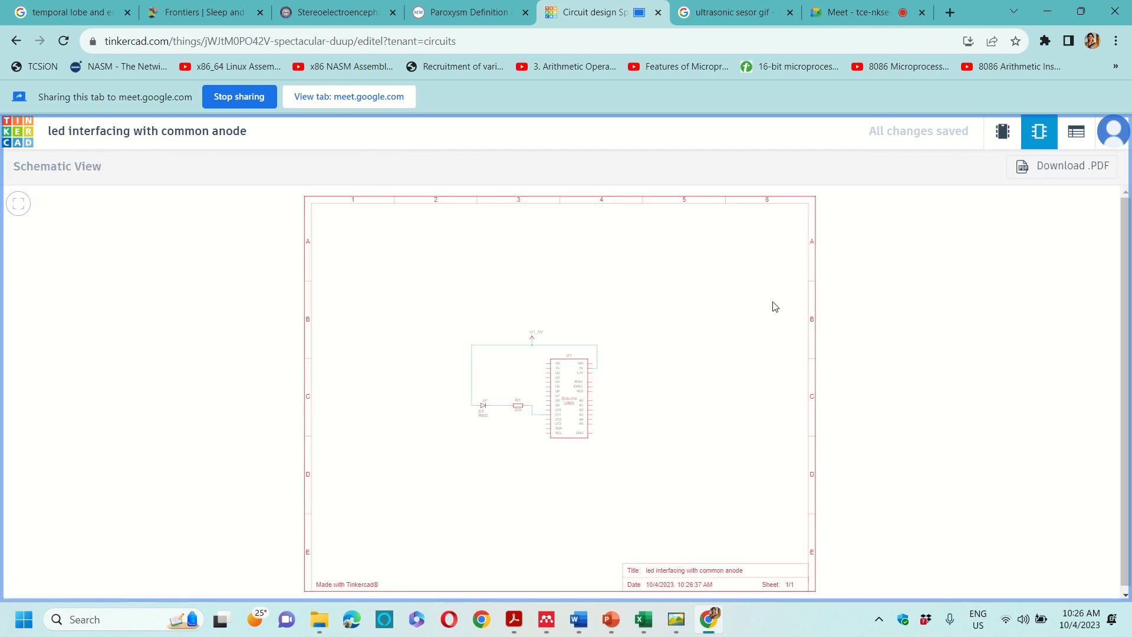
scroll(775, 307, "up", 5)
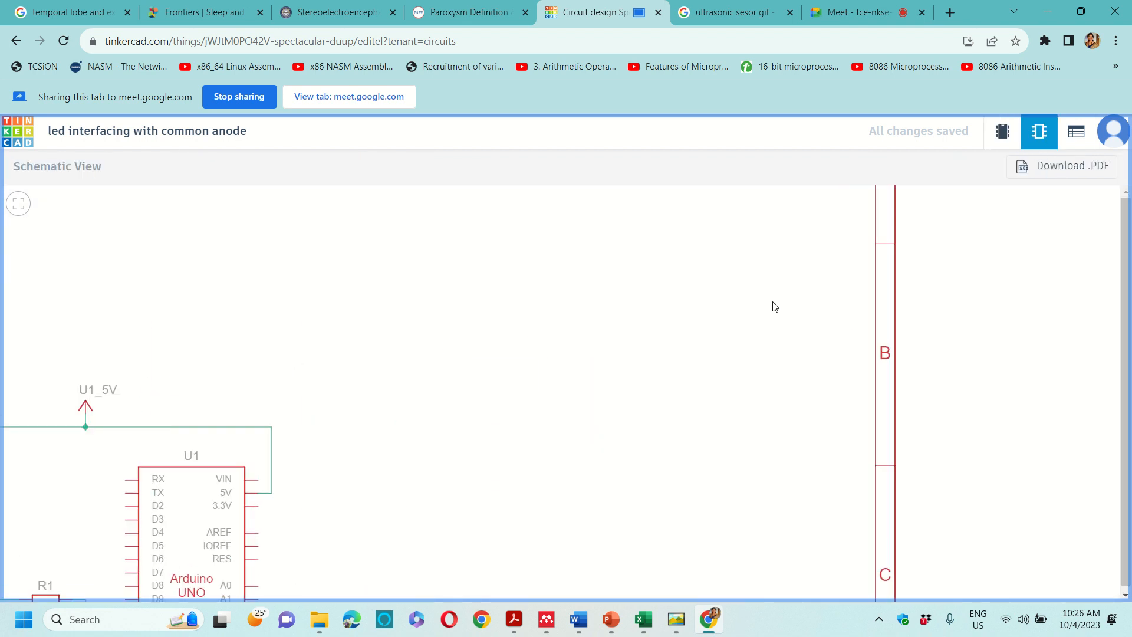
scroll(774, 306, "down", 3)
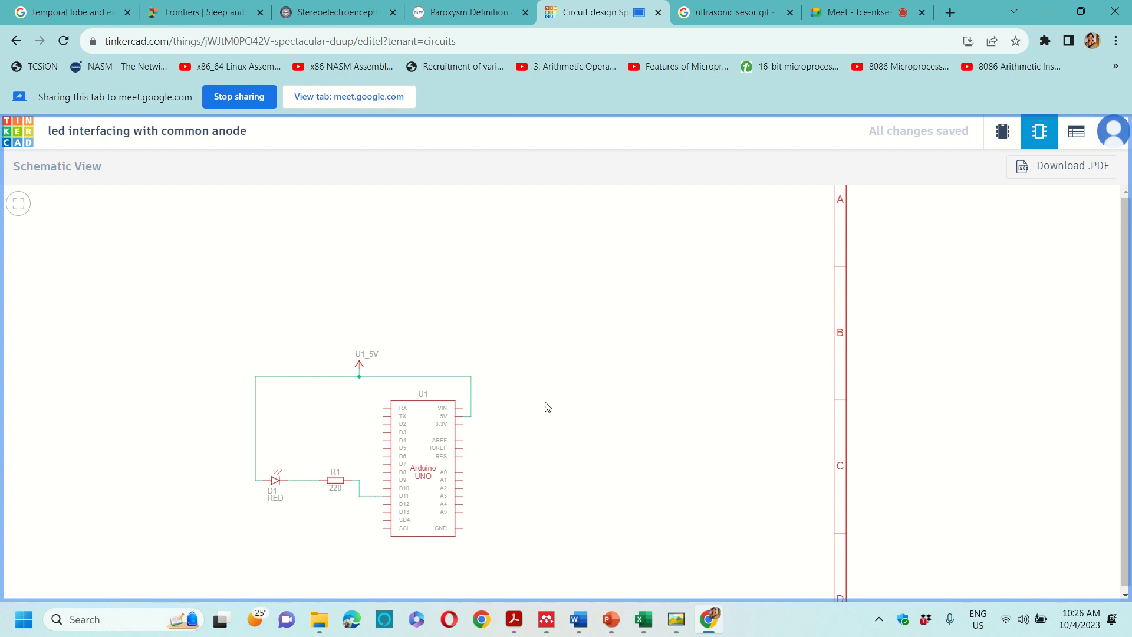
left_click(1002, 135)
left_click(1041, 136)
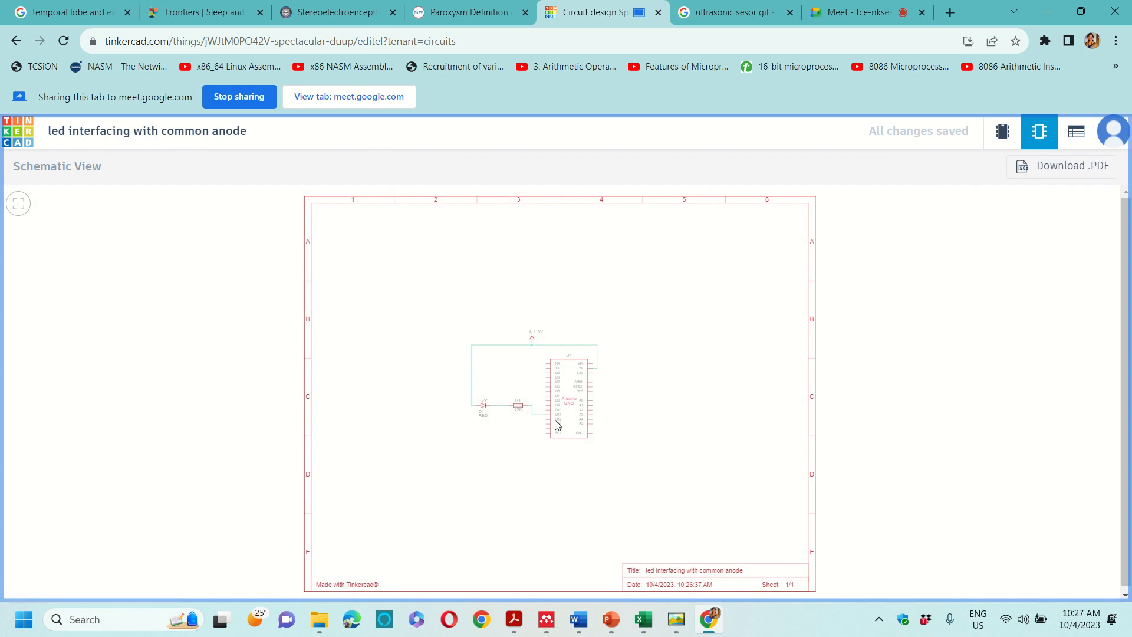
scroll(554, 440, "up", 4)
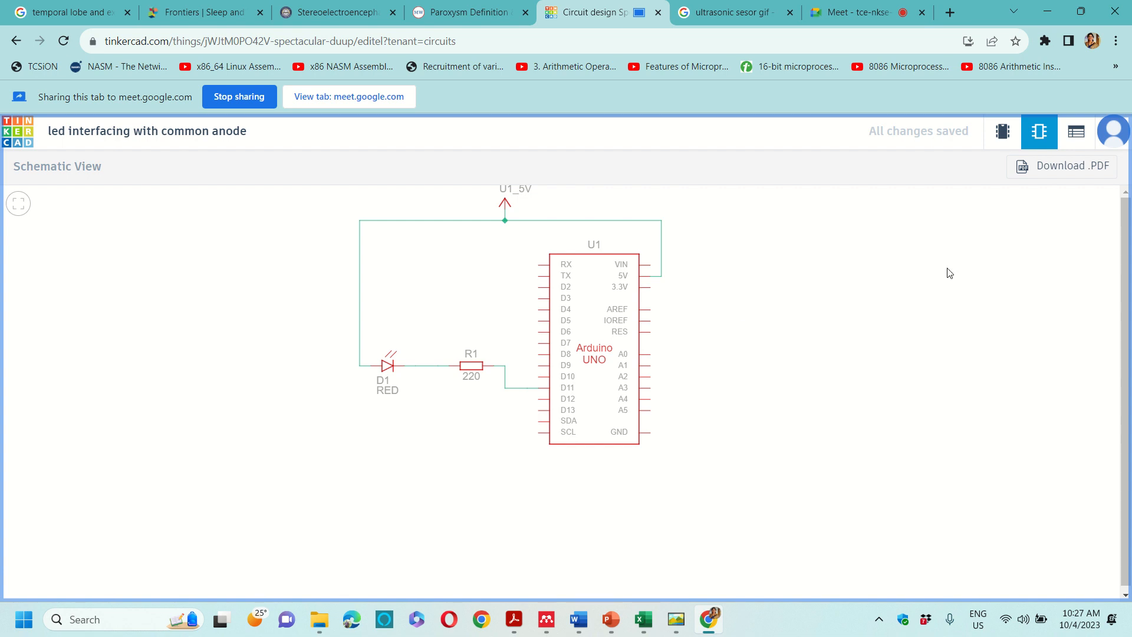
left_click(1083, 135)
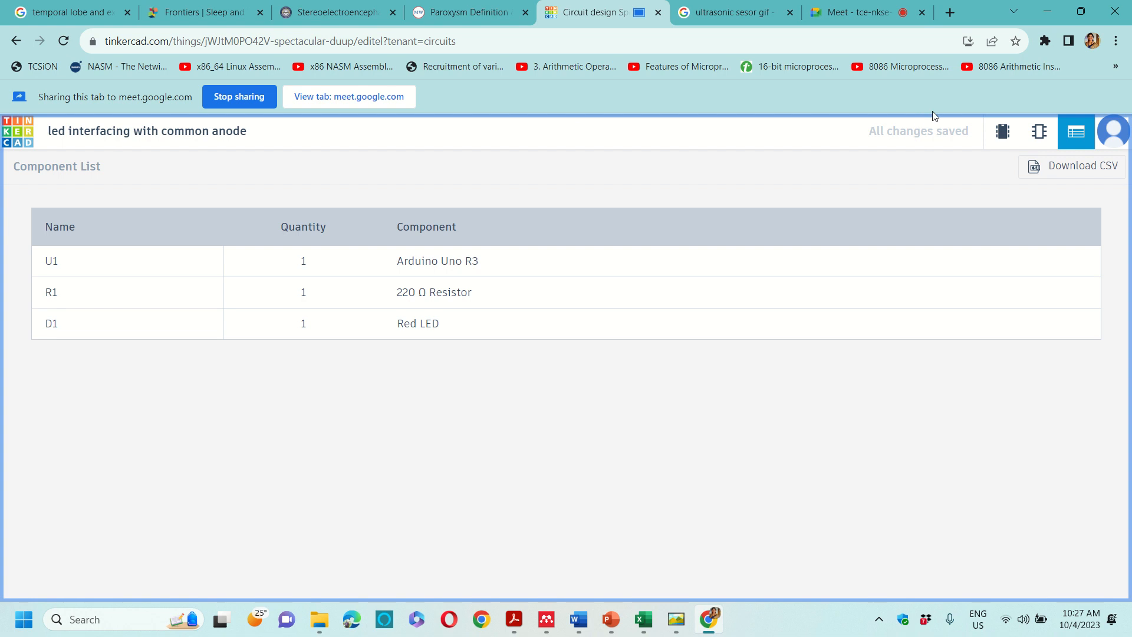
left_click(1003, 133)
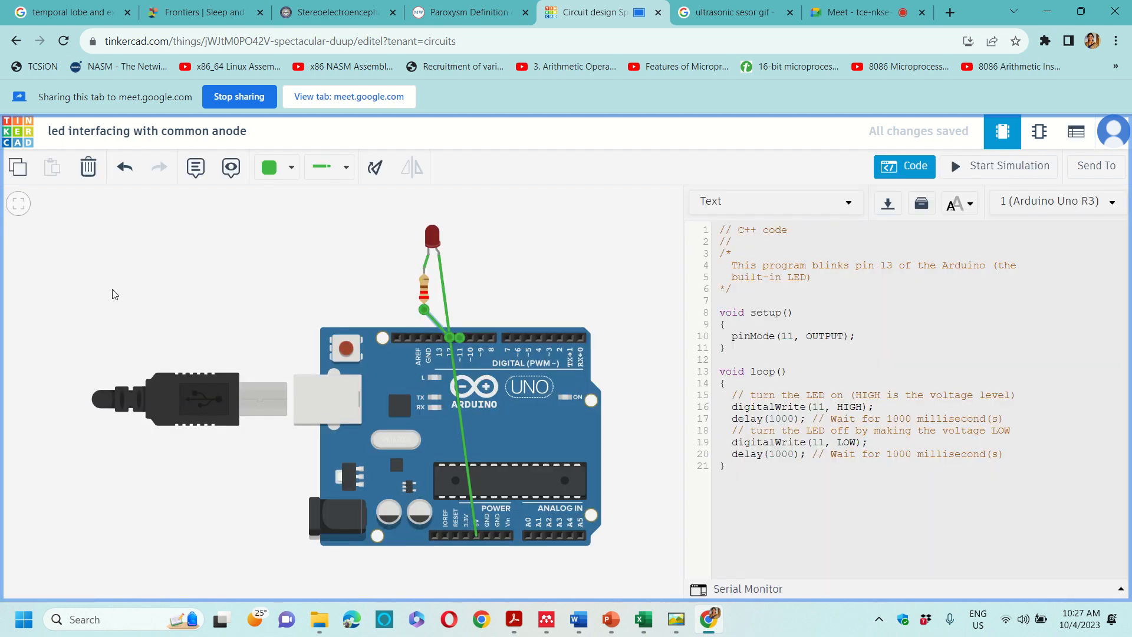
Return to the designs dashboard and view the details of the "LED interfacing common cathode" circuit
left_click(16, 41)
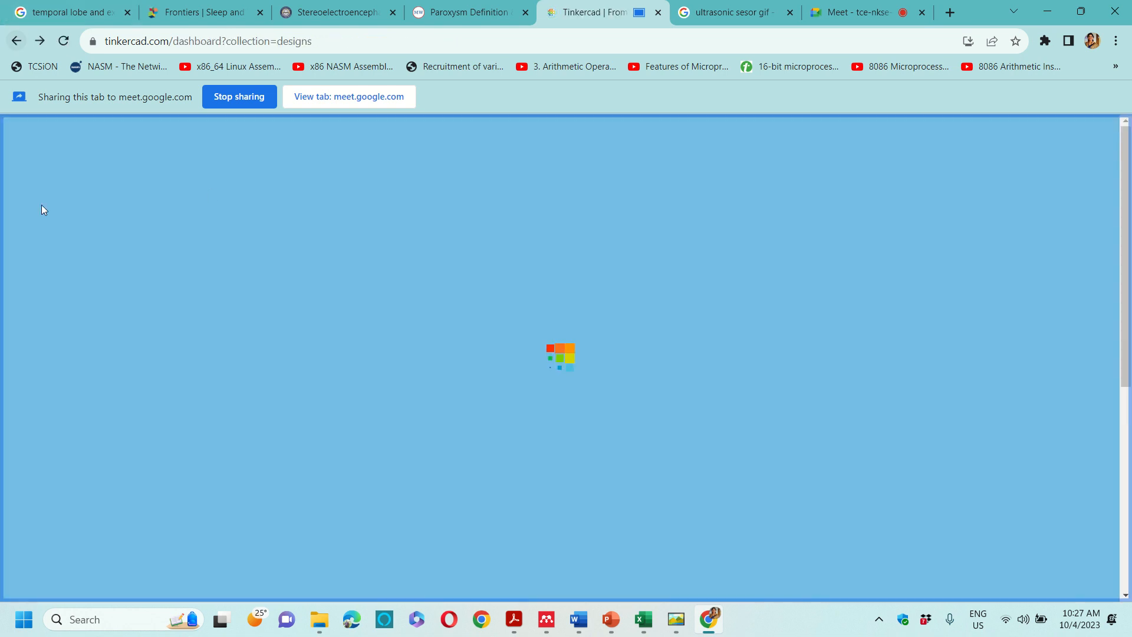
scroll(469, 404, "down", 10)
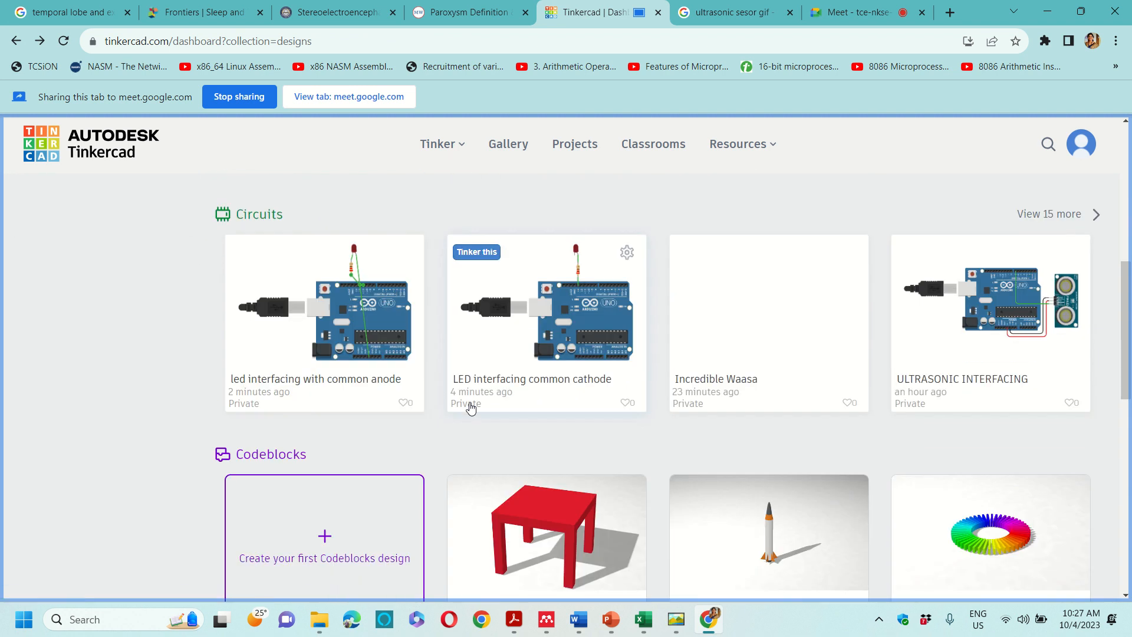
left_click(470, 407)
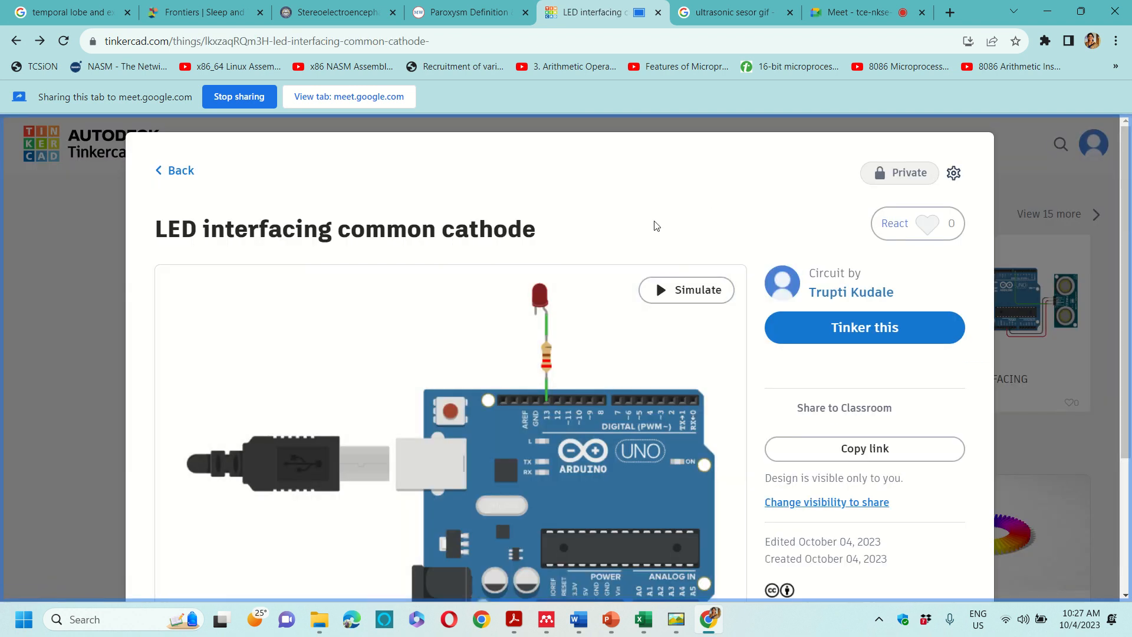
left_click(29, 402)
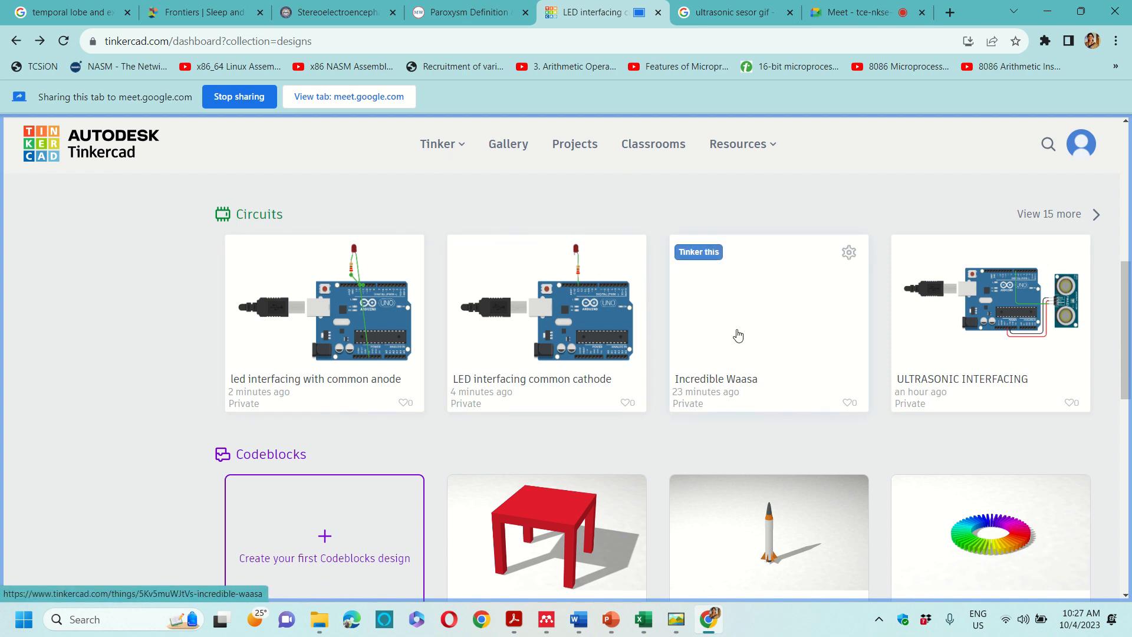
scroll(738, 335, "down", 3)
scroll(738, 335, "up", 10)
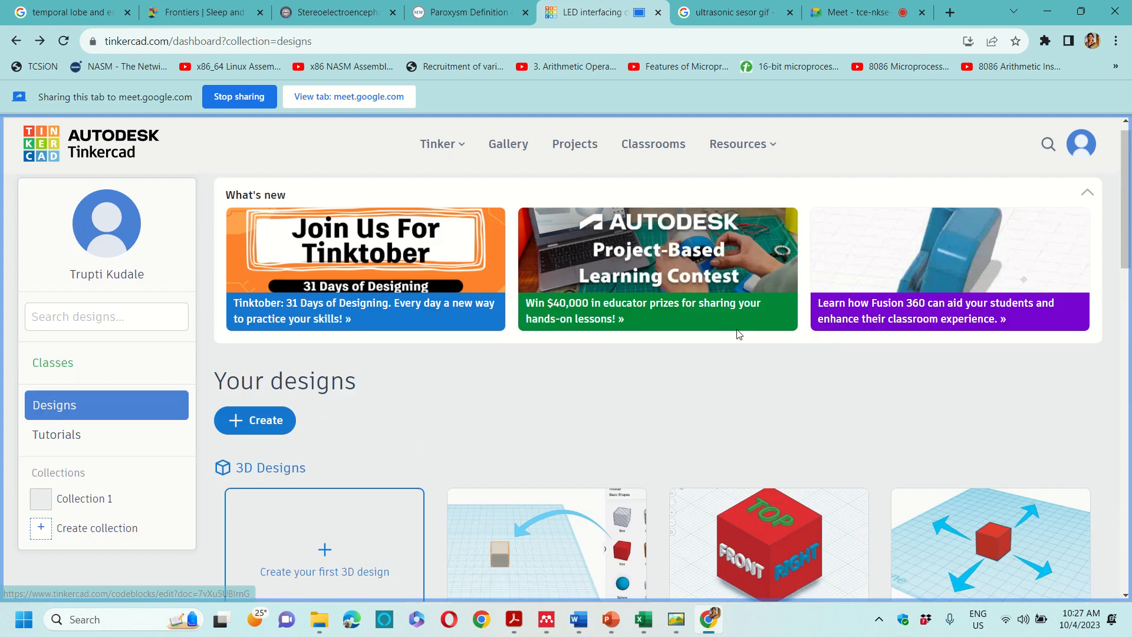
left_click(1081, 144)
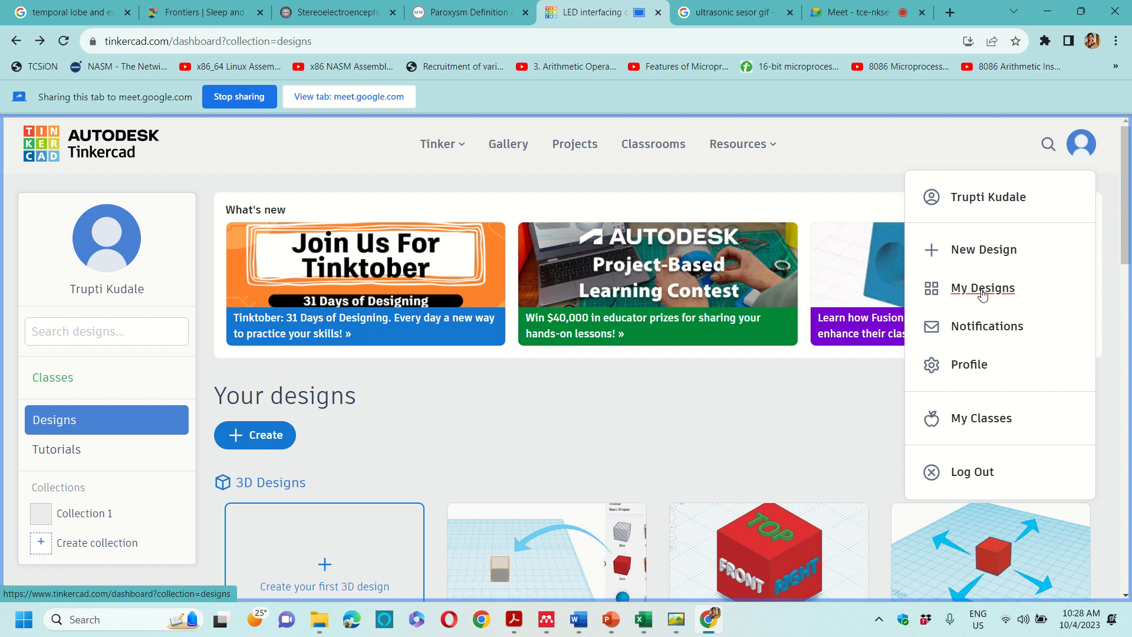
scroll(645, 466, "down", 1)
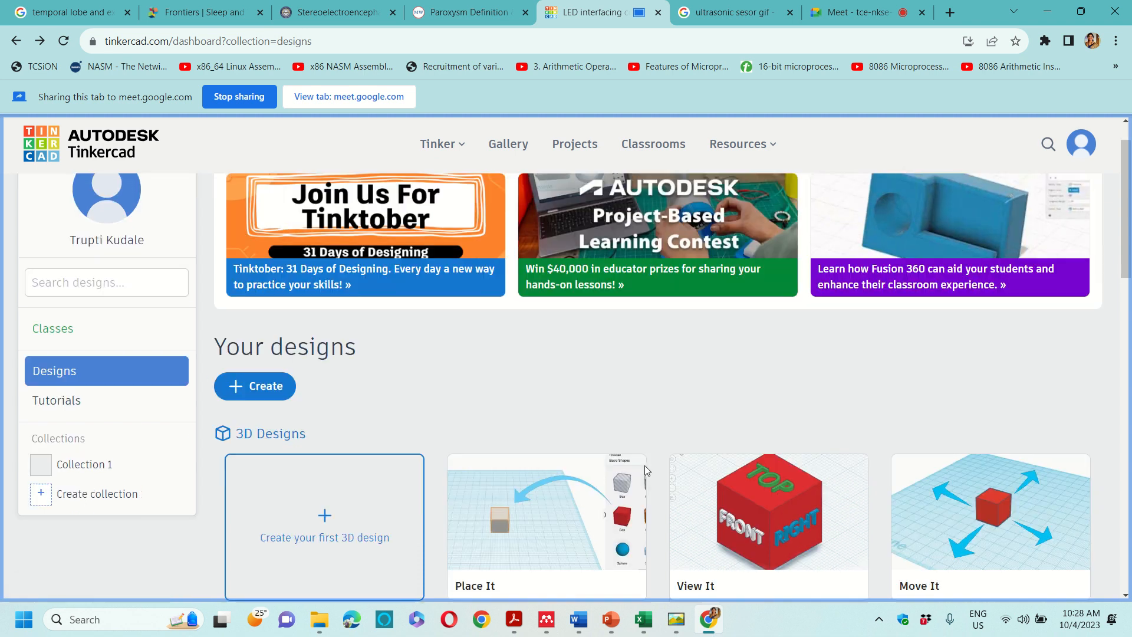
Look through the saved 3D, circuit and Codeblocks designs on the dashboard, and view the account options
scroll(645, 466, "down", 5)
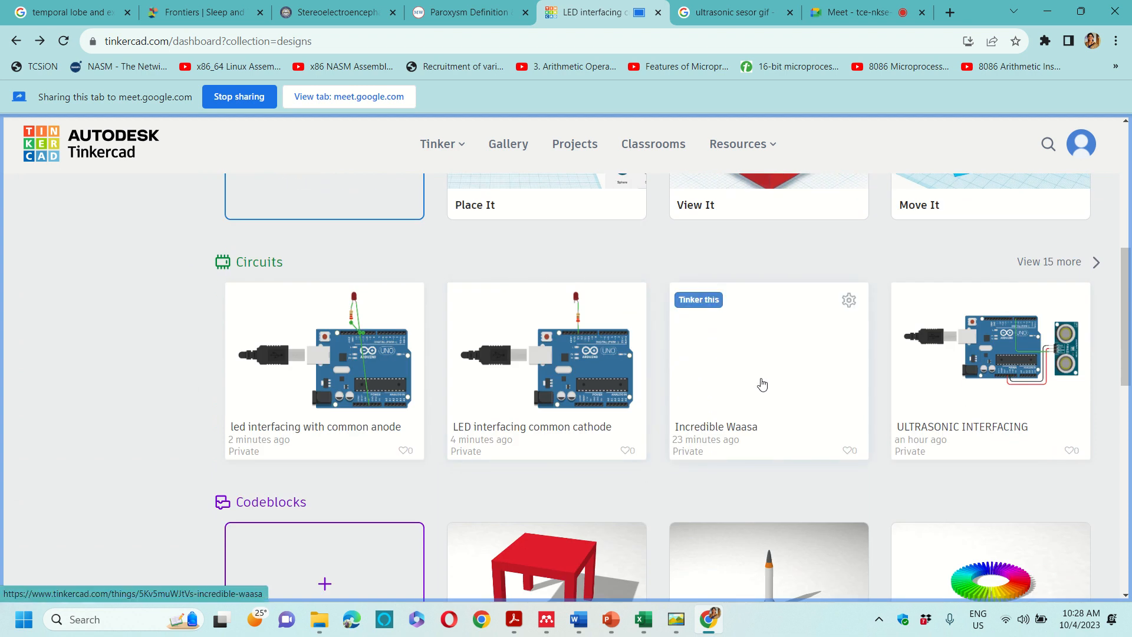
scroll(761, 381, "down", 6)
scroll(761, 379, "up", 7)
scroll(761, 377, "up", 5)
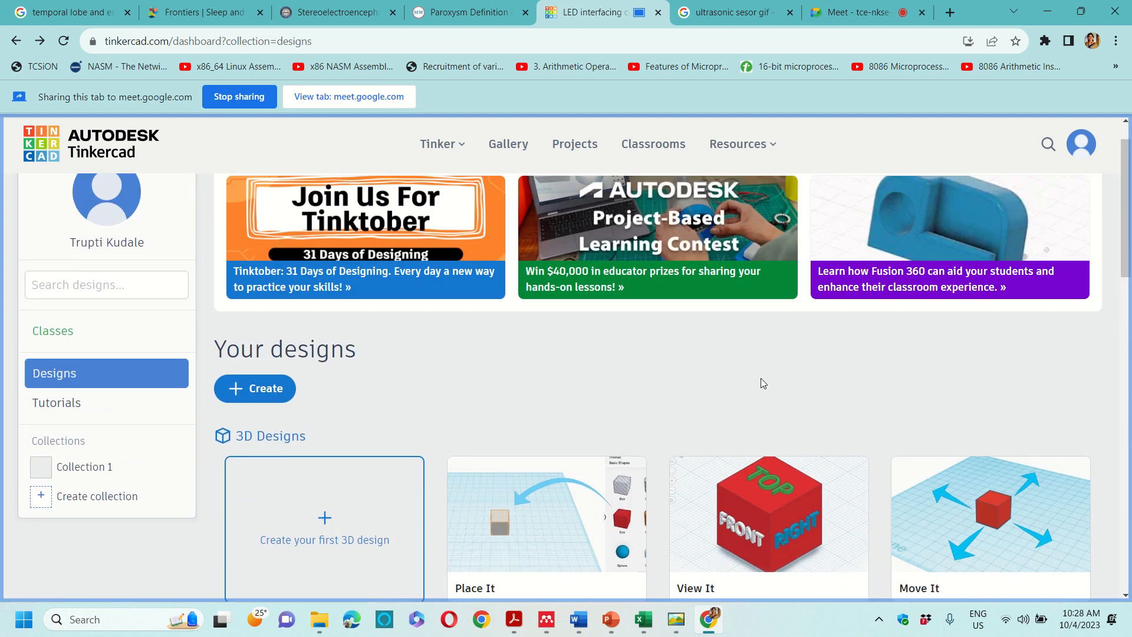
left_click(1081, 144)
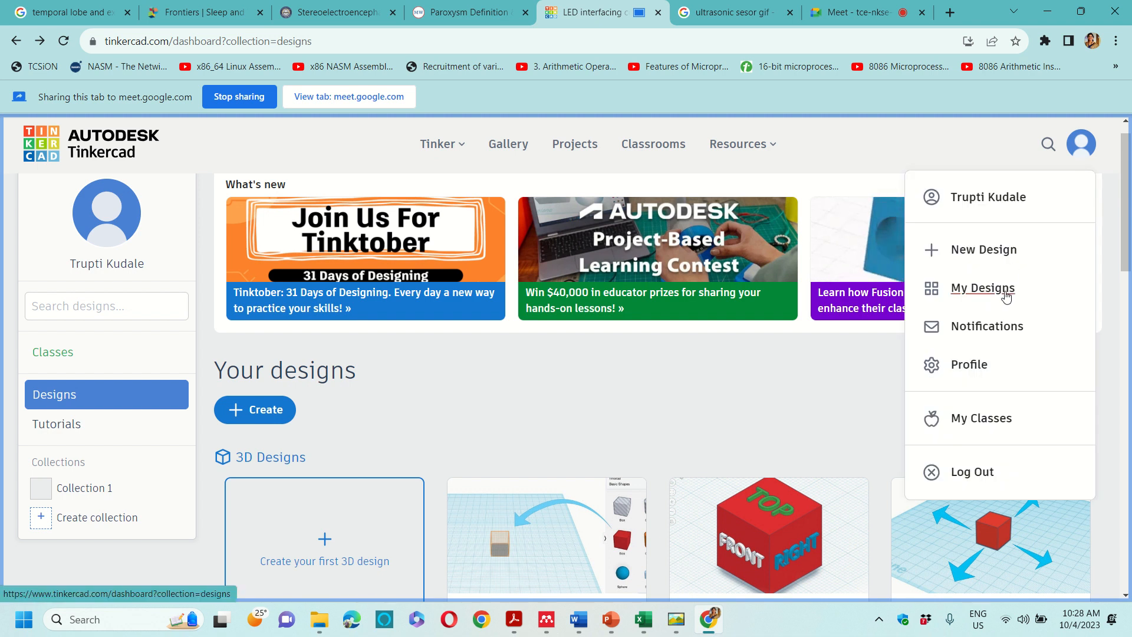
View the details of the "Incredible Waasa" circuit and return to the designs dashboard
scroll(518, 458, "down", 5)
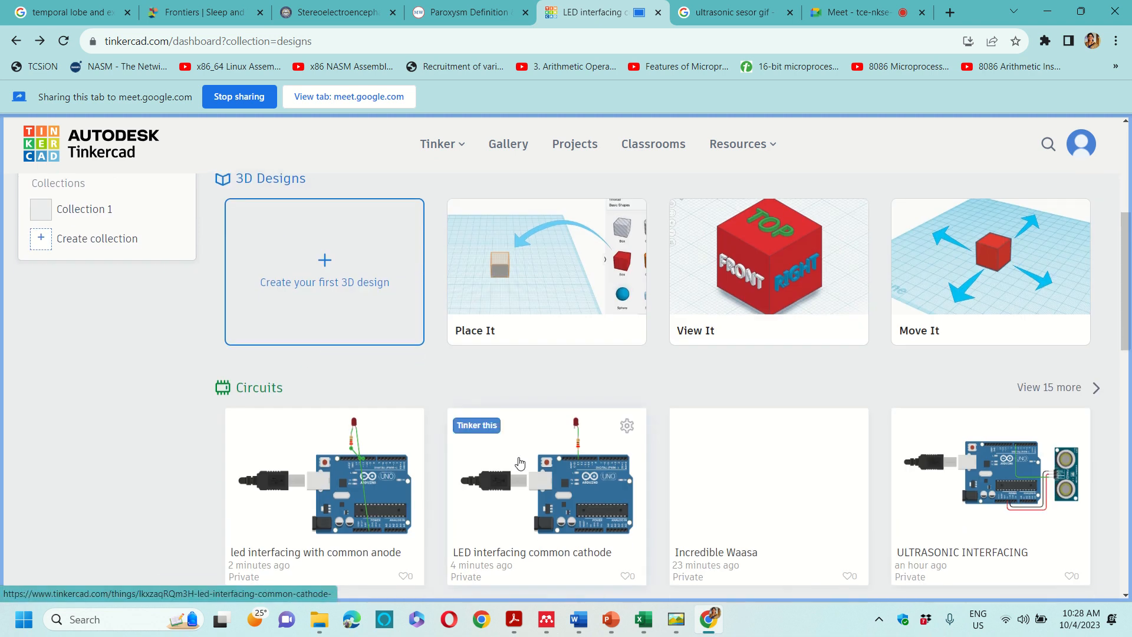
scroll(519, 462, "down", 1)
left_click(743, 434)
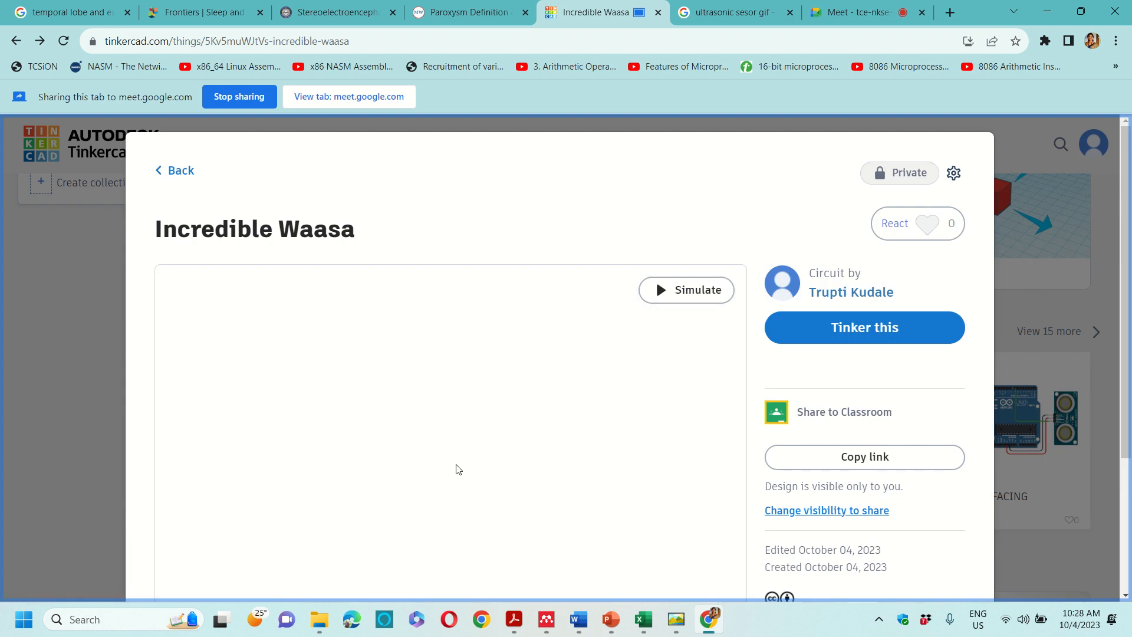
scroll(459, 470, "down", 3)
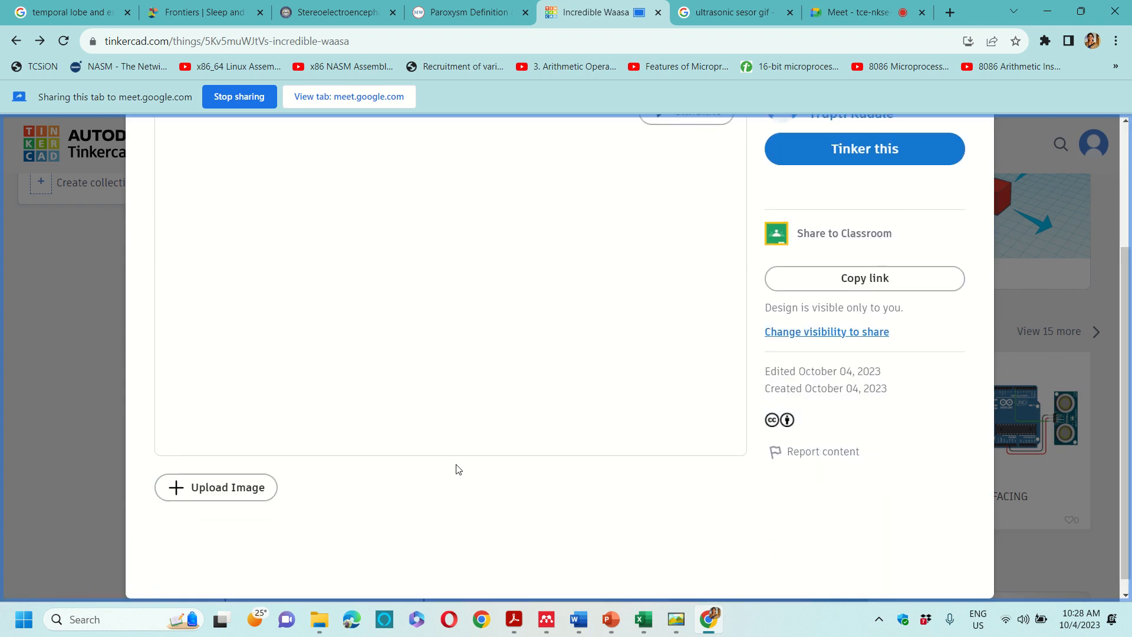
scroll(458, 468, "up", 3)
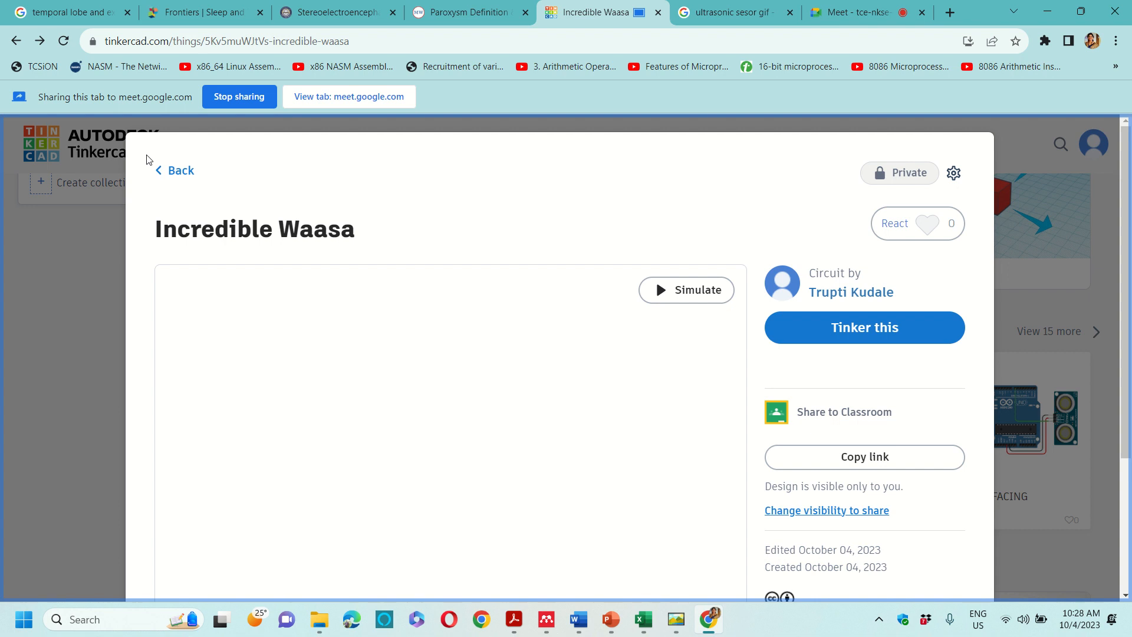
left_click(192, 170)
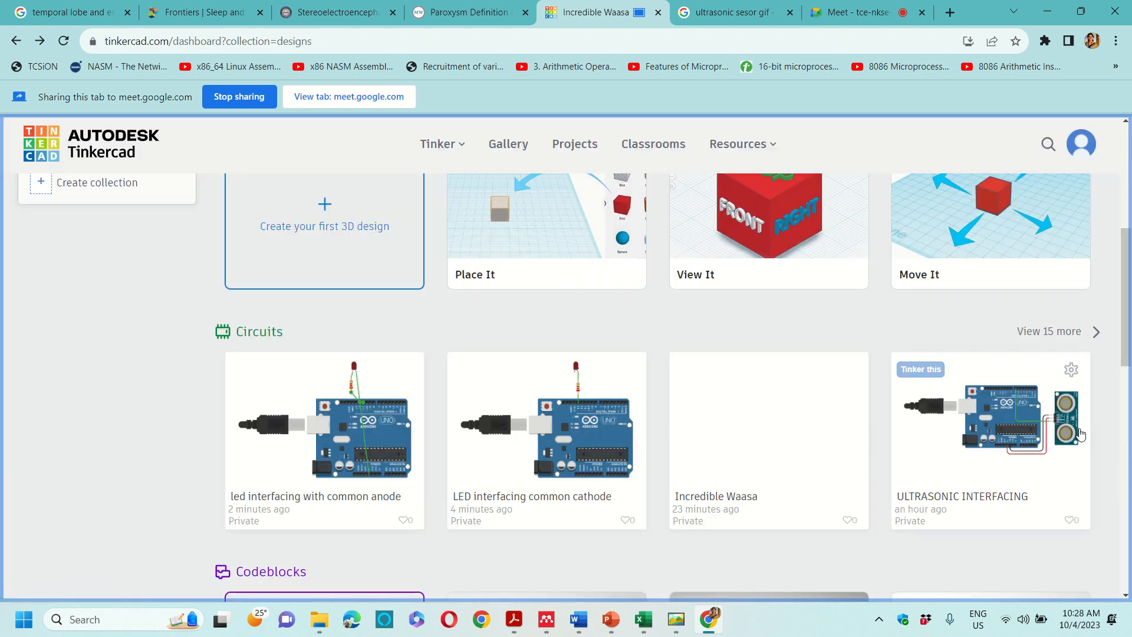
Create a new circuit design and dismiss the hint about pre-made starter circuits
scroll(1026, 461, "up", 6)
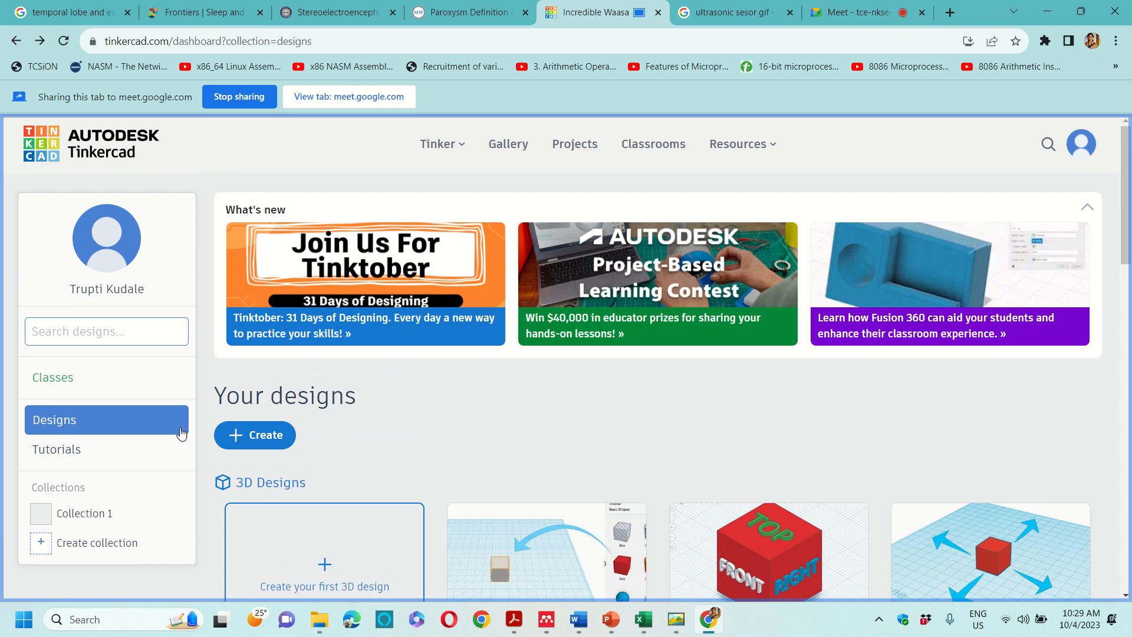
left_click(234, 441)
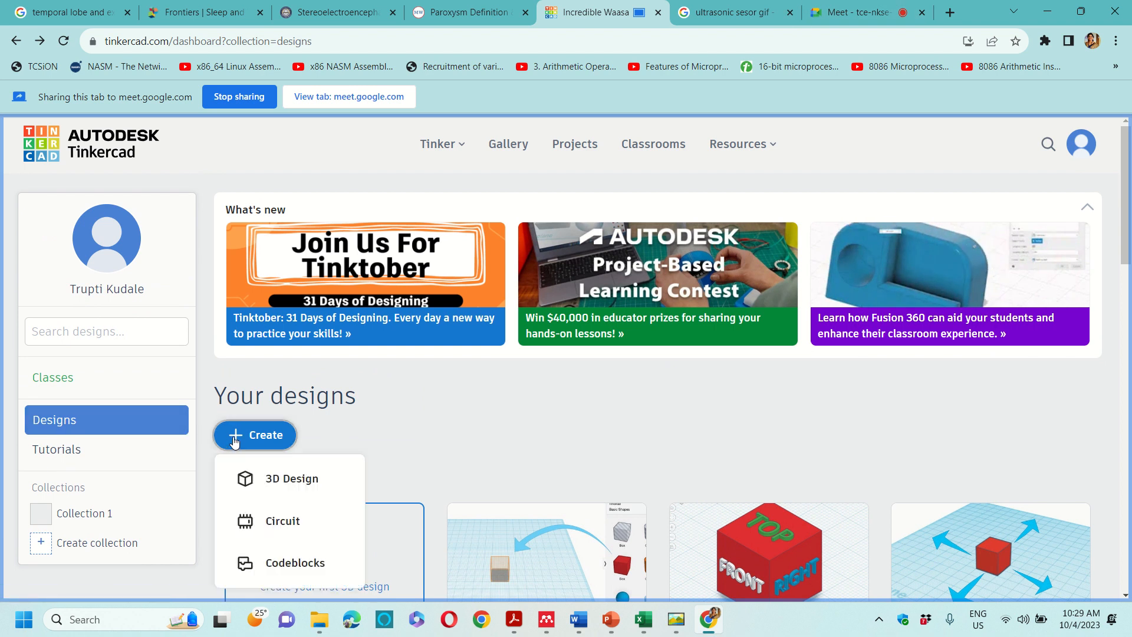
left_click(250, 523)
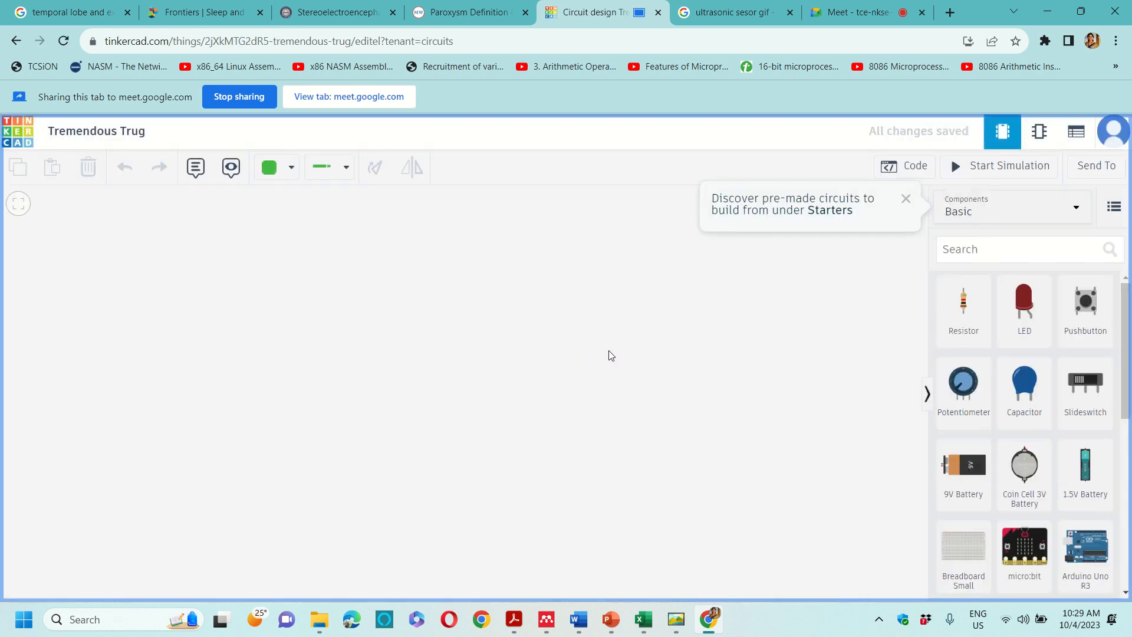
left_click(907, 201)
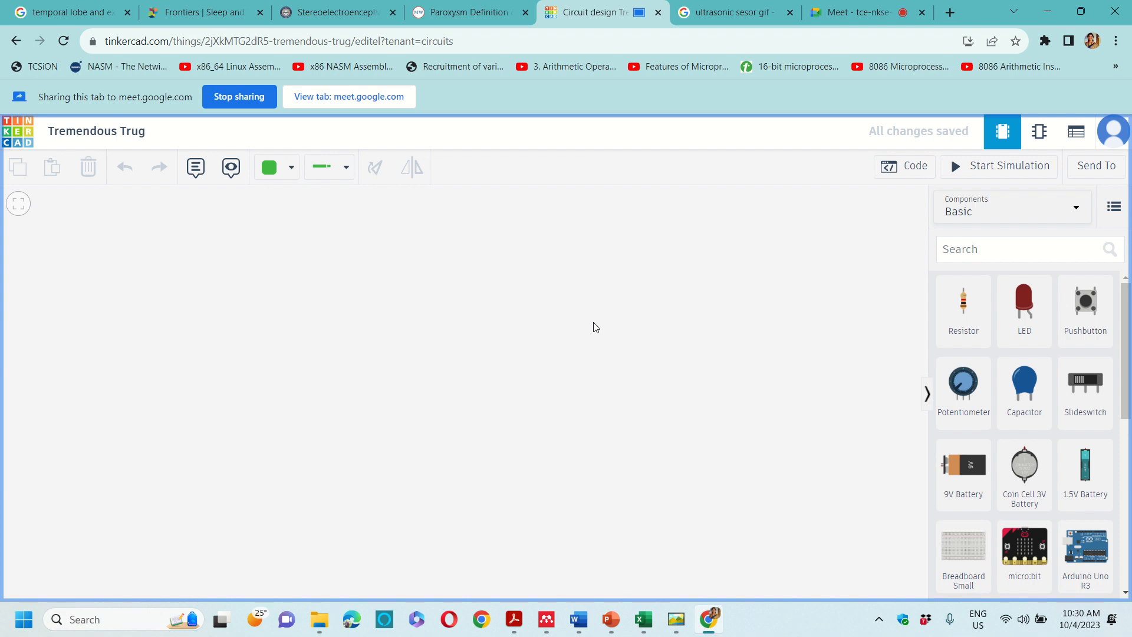
View the Google results for ultrasonic sensor GIFs and return to the empty Tinkercad circuit
left_click(721, 7)
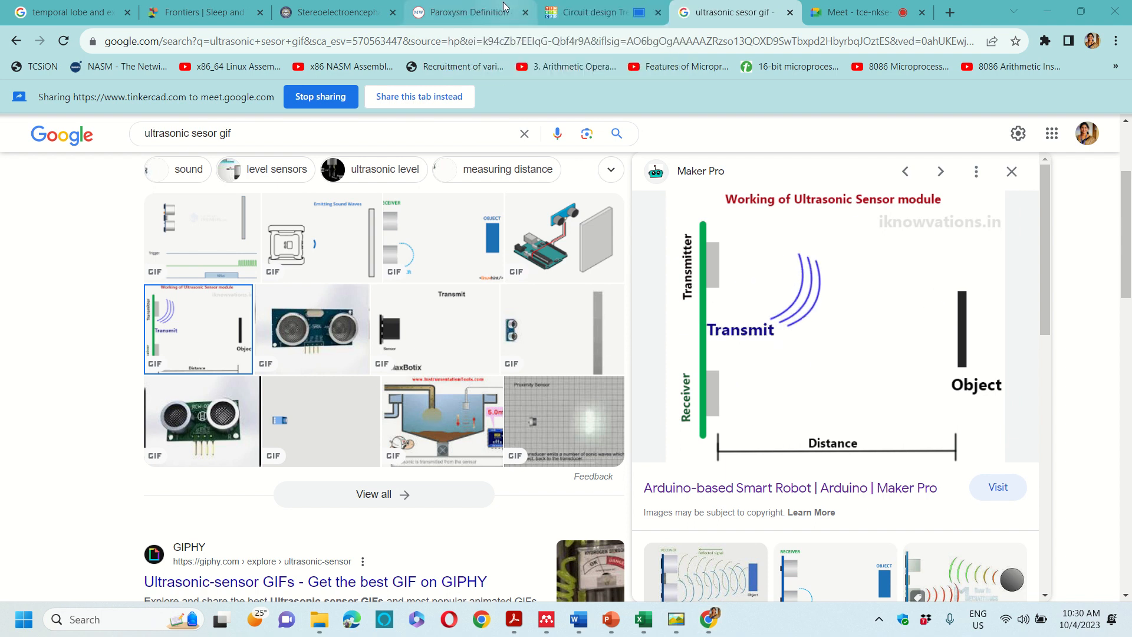
left_click(567, 16)
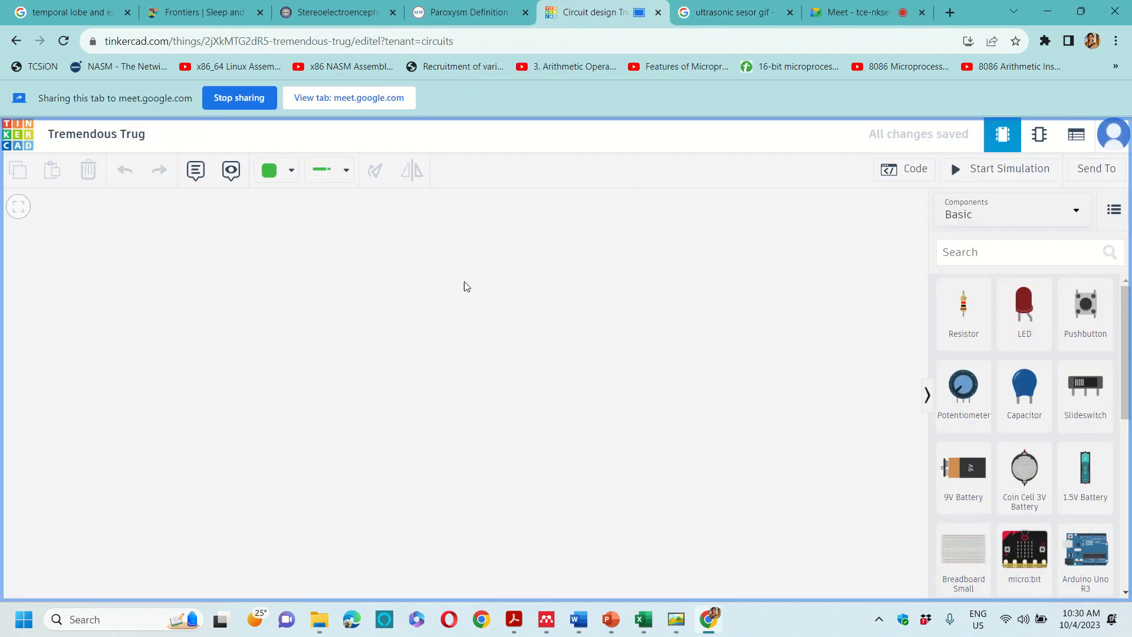
mouse_move(575, 1)
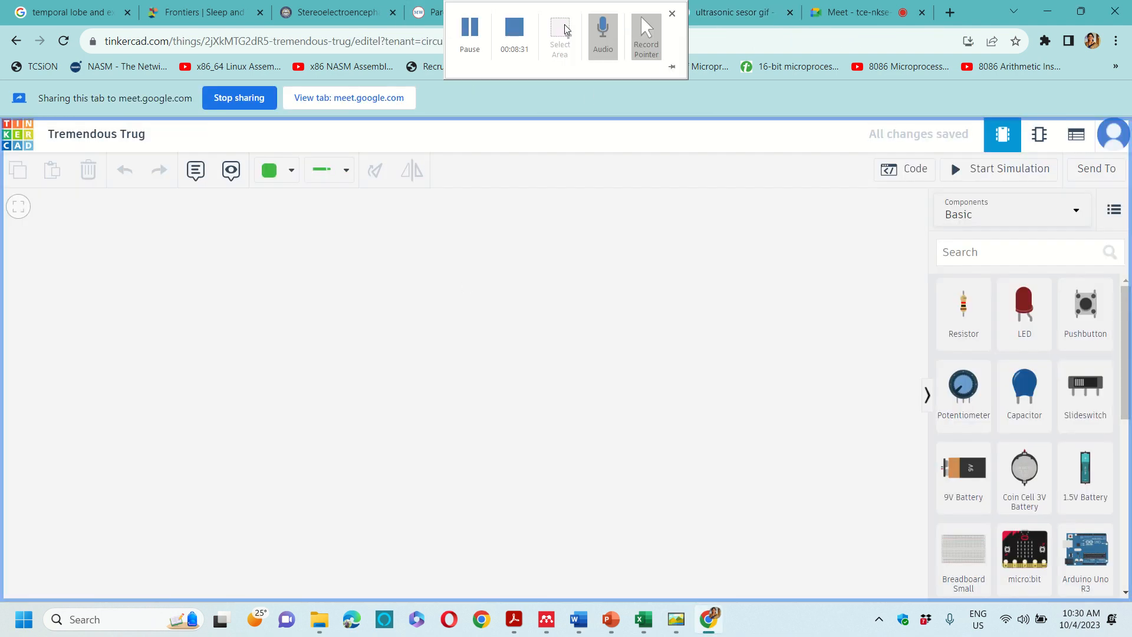